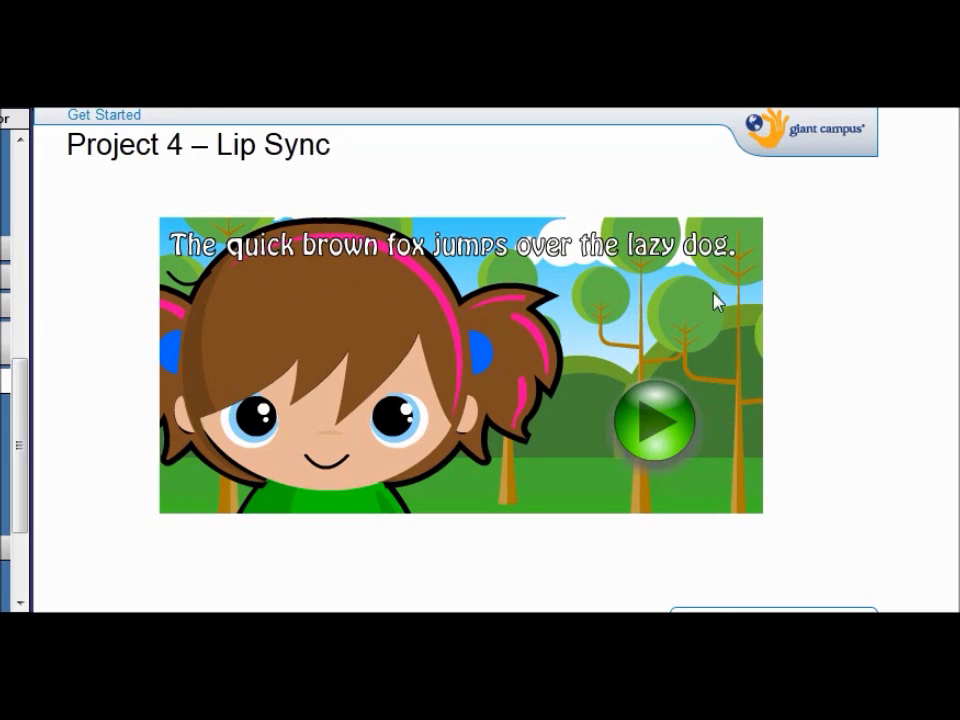
Play the finished Project 4 Lip Sync example to preview the talking character animation
click(652, 428)
click(673, 421)
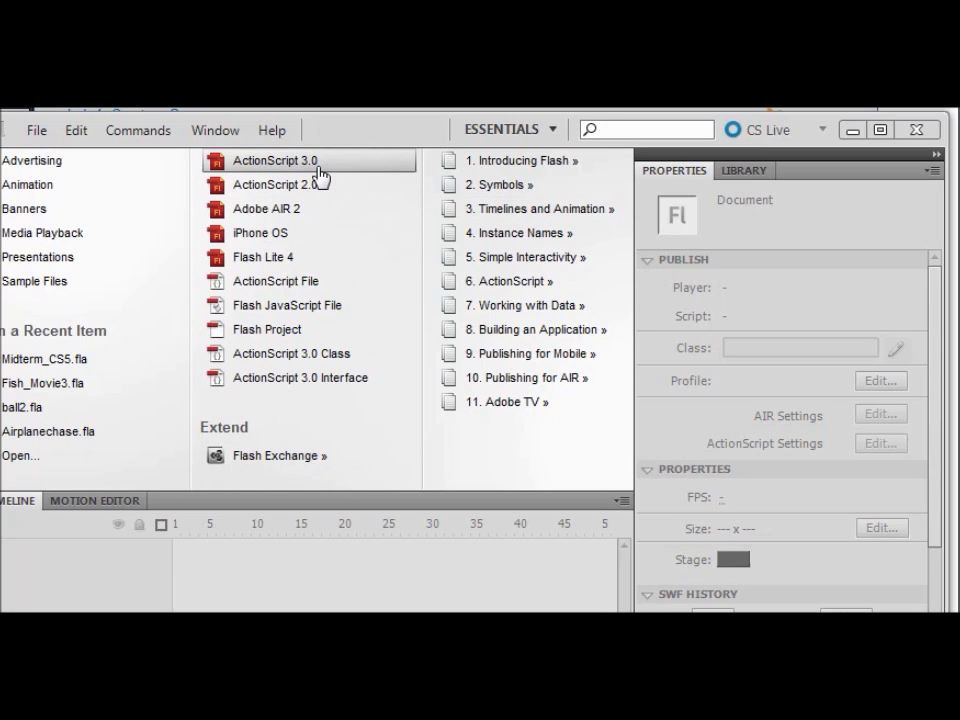
Create an ActionScript 3.0 document in Flash and save it as Untitled-1.fla in the Project_4_Resources folder
click(319, 170)
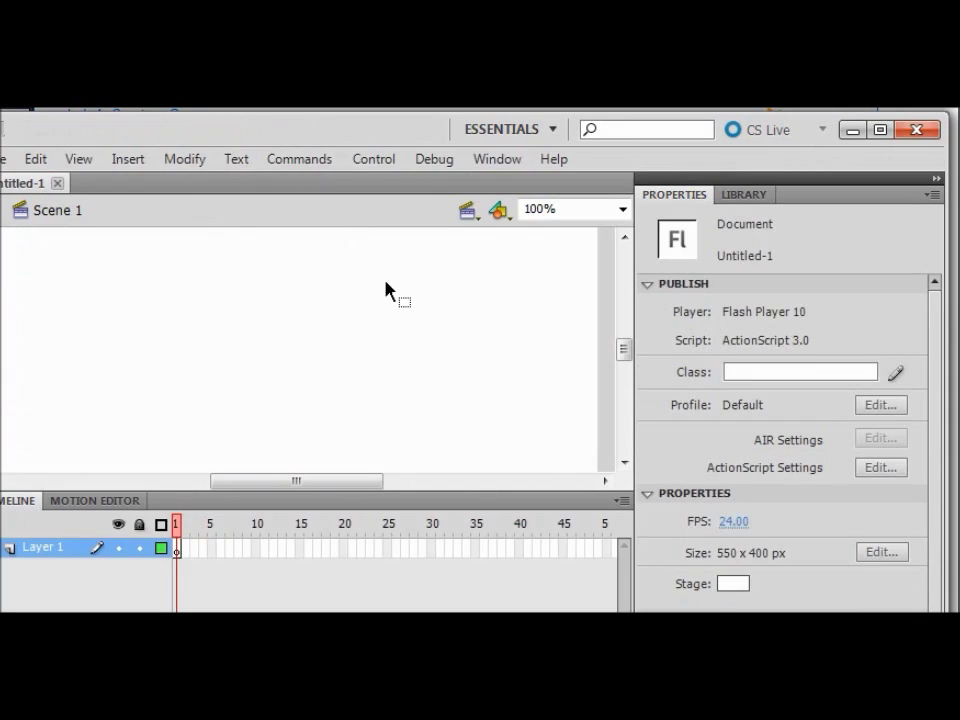
click(4, 159)
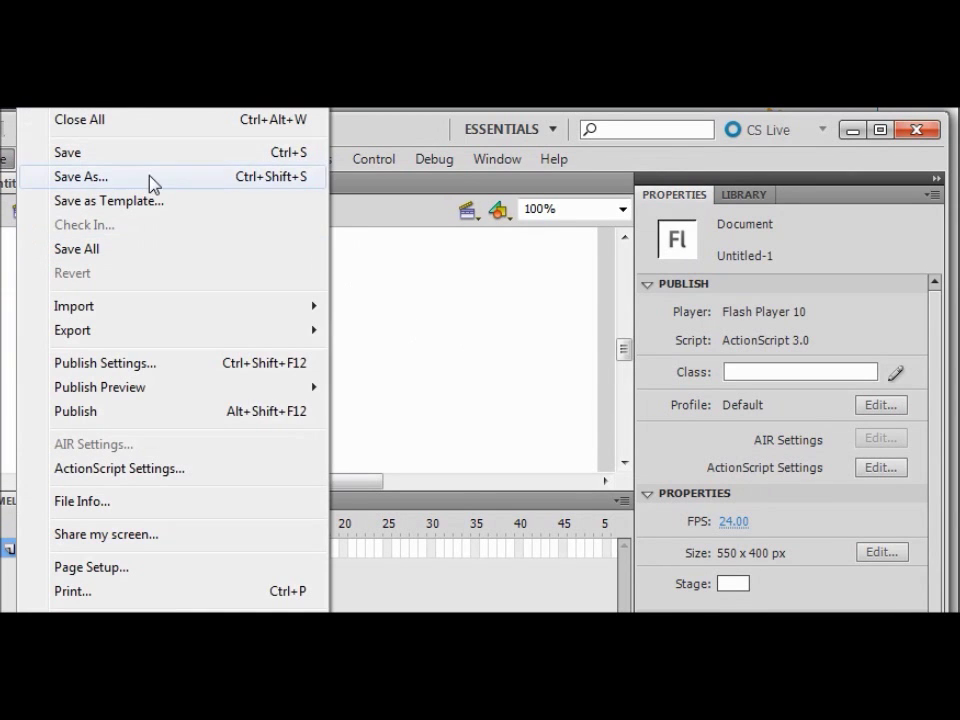
click(150, 184)
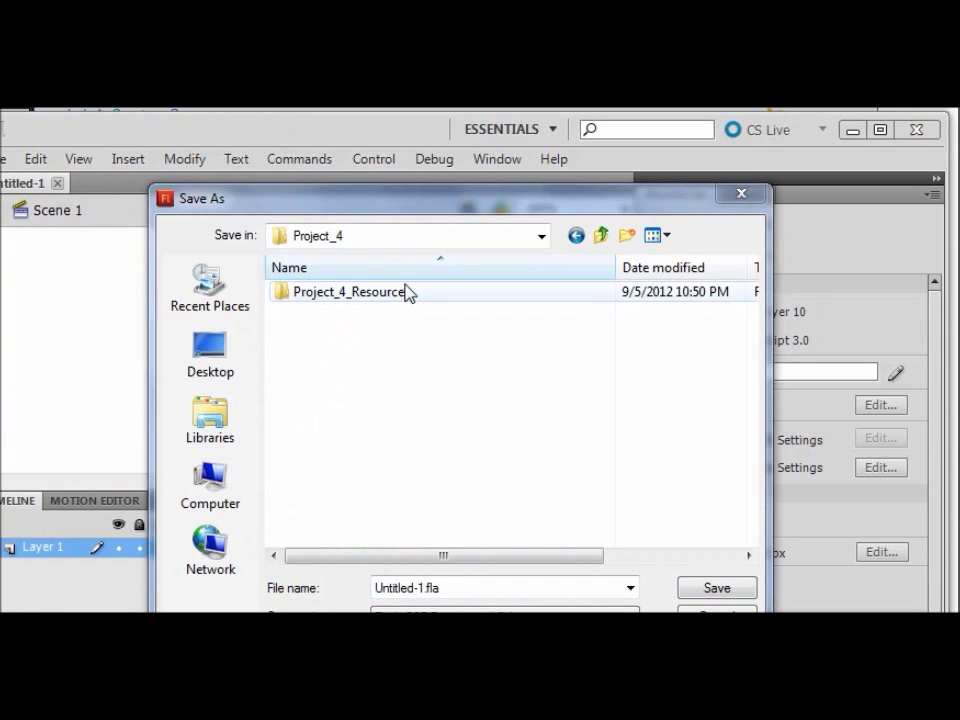
double_click(395, 298)
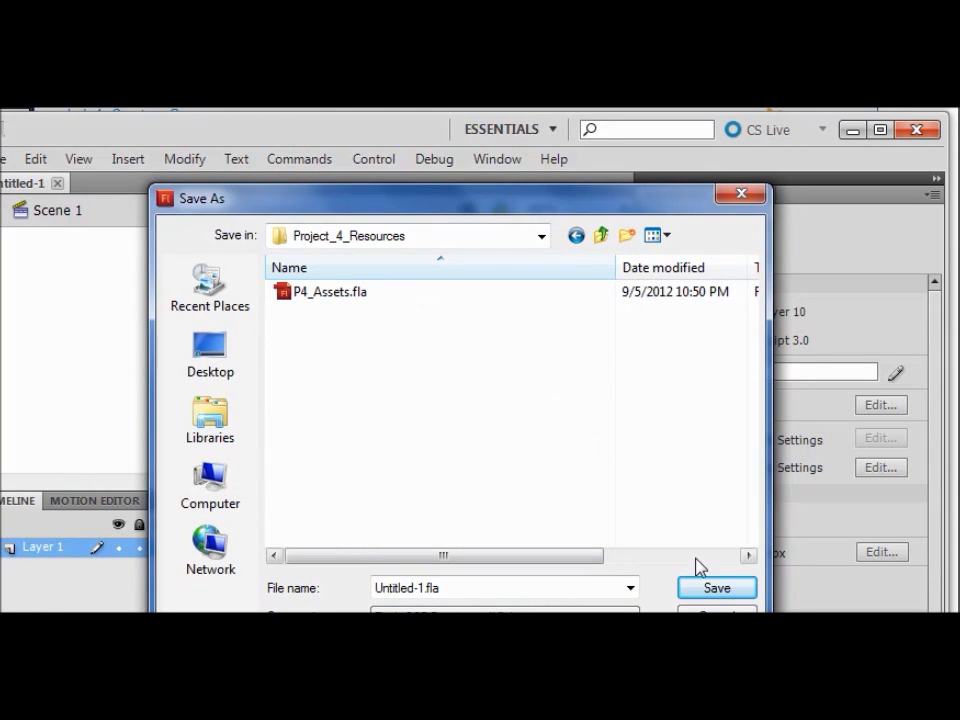
click(712, 590)
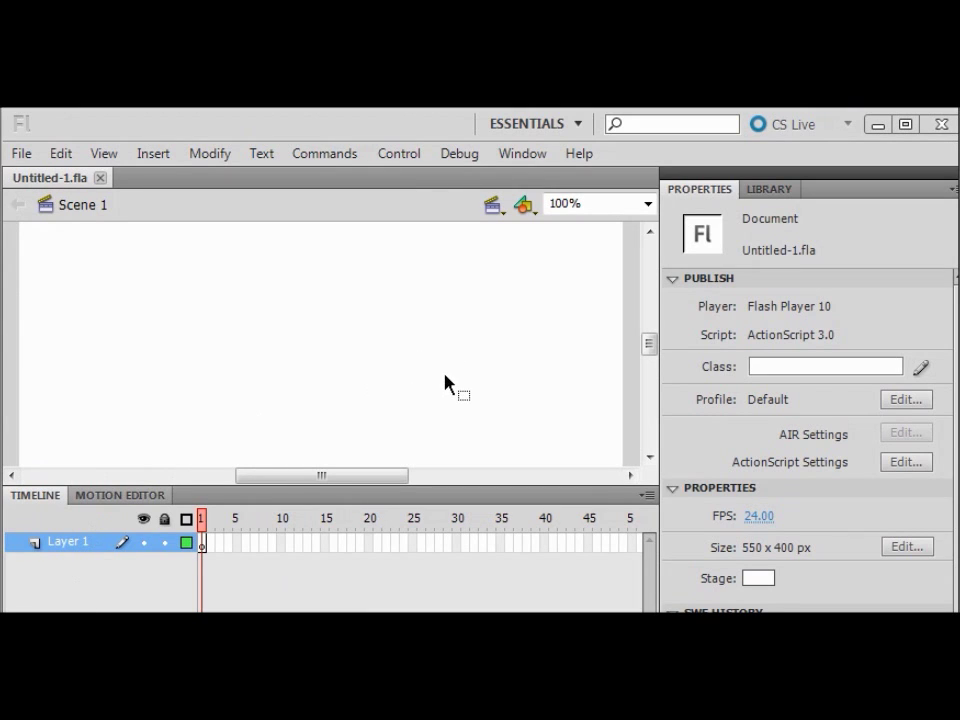
Reset the Essentials workspace to its default layout
click(524, 155)
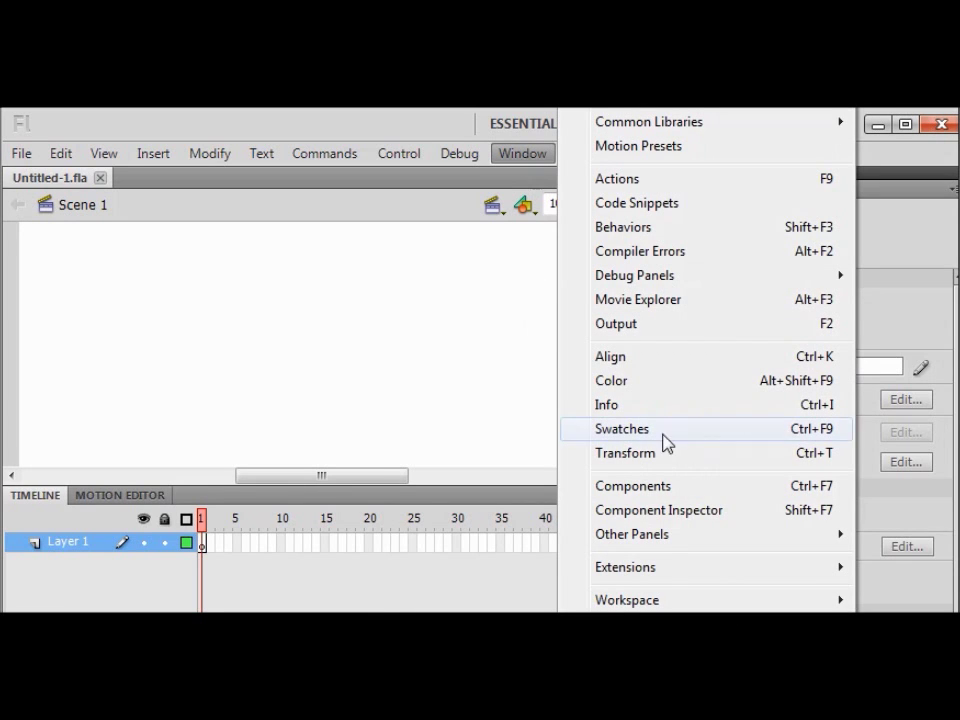
mouse_move(667, 603)
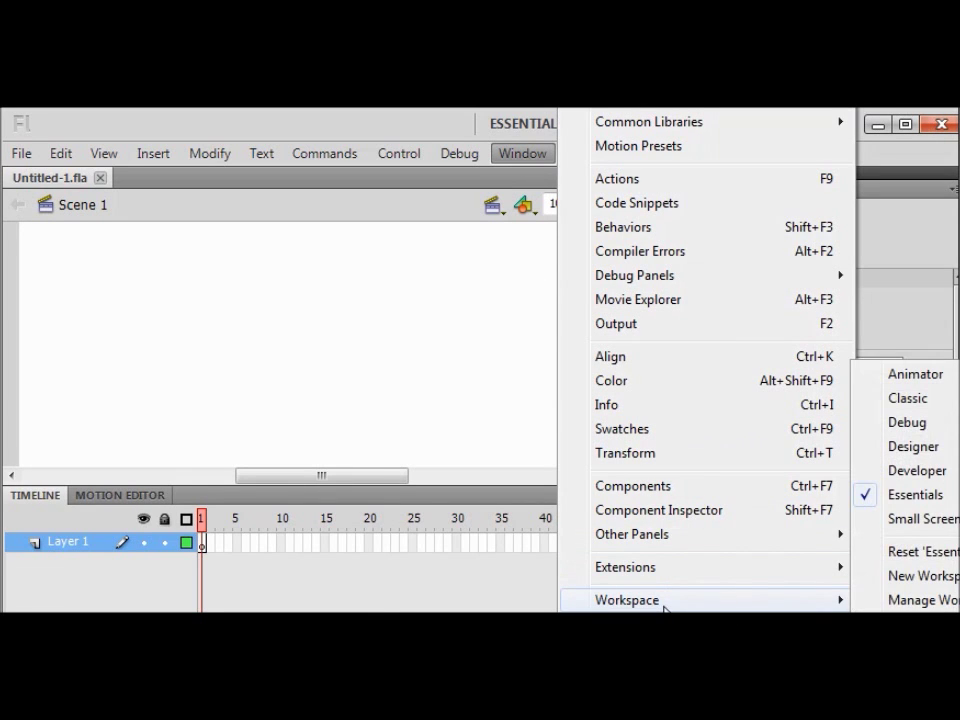
click(910, 553)
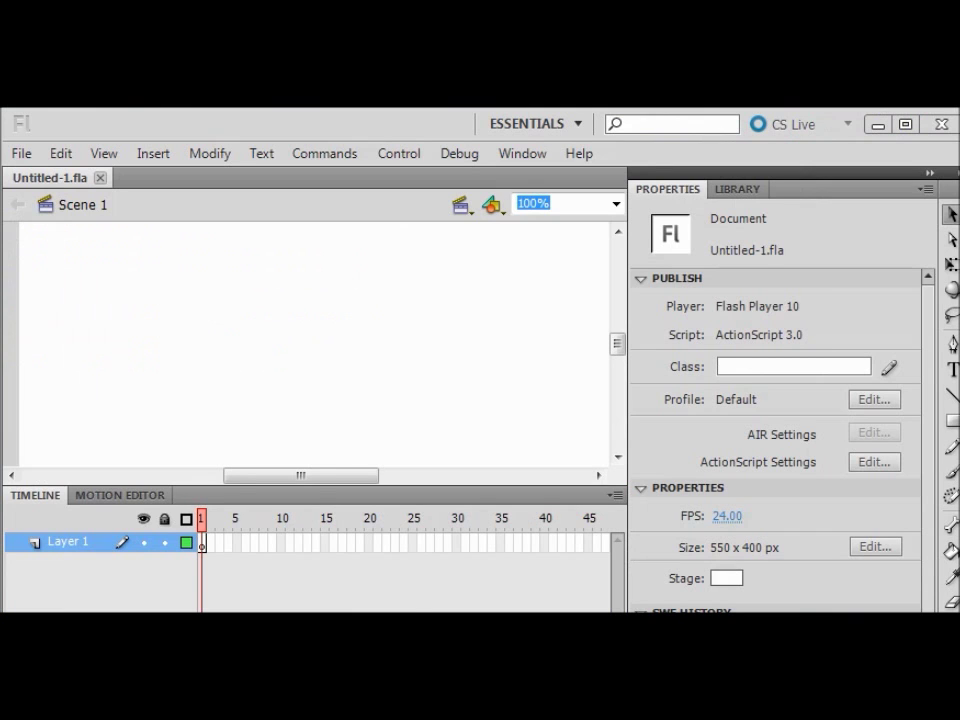
Open P4_Assets.fla as an external library and move its floating window clear of the stage
click(27, 157)
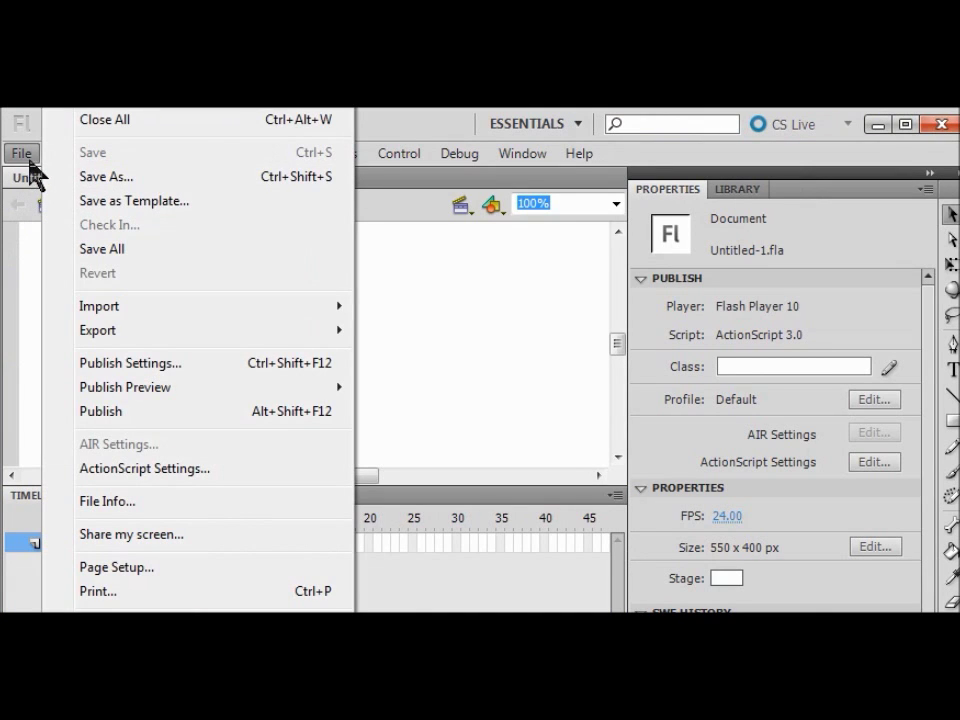
mouse_move(96, 317)
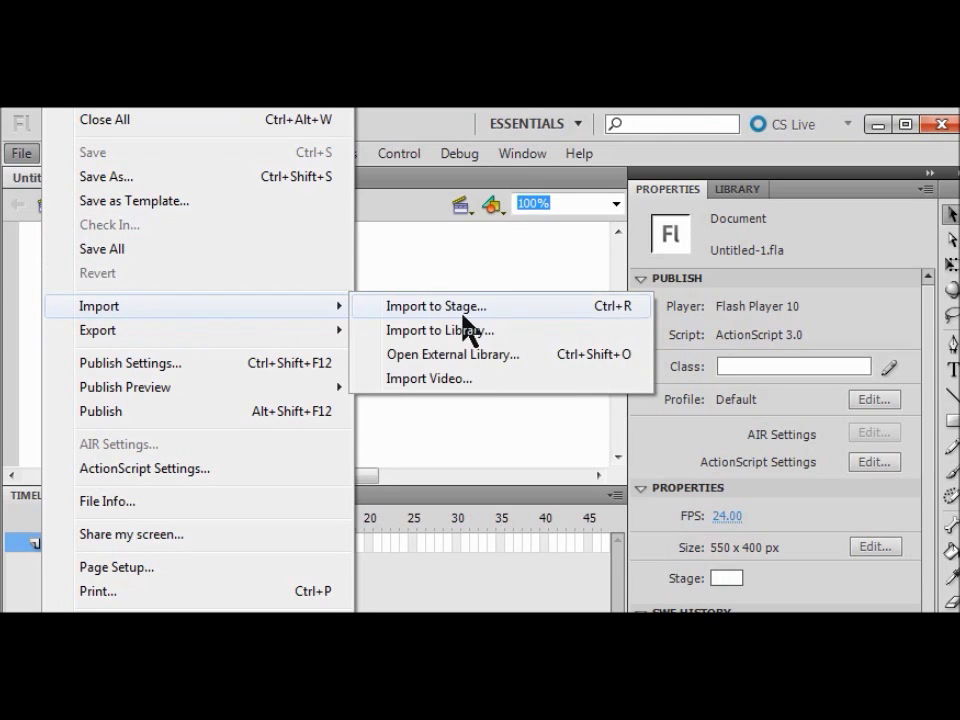
click(471, 354)
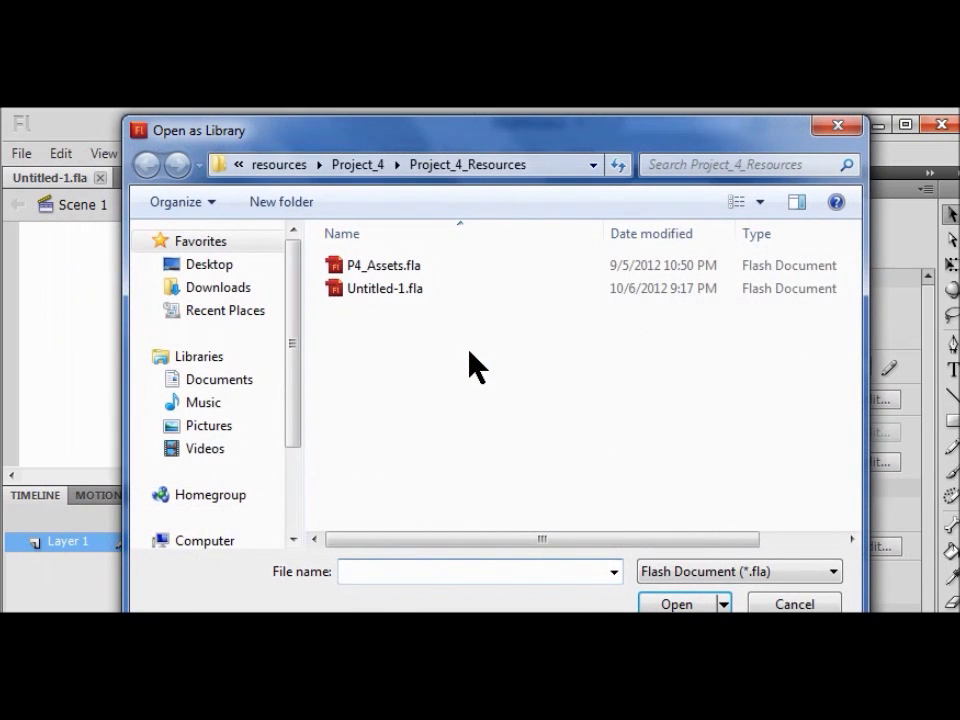
click(396, 273)
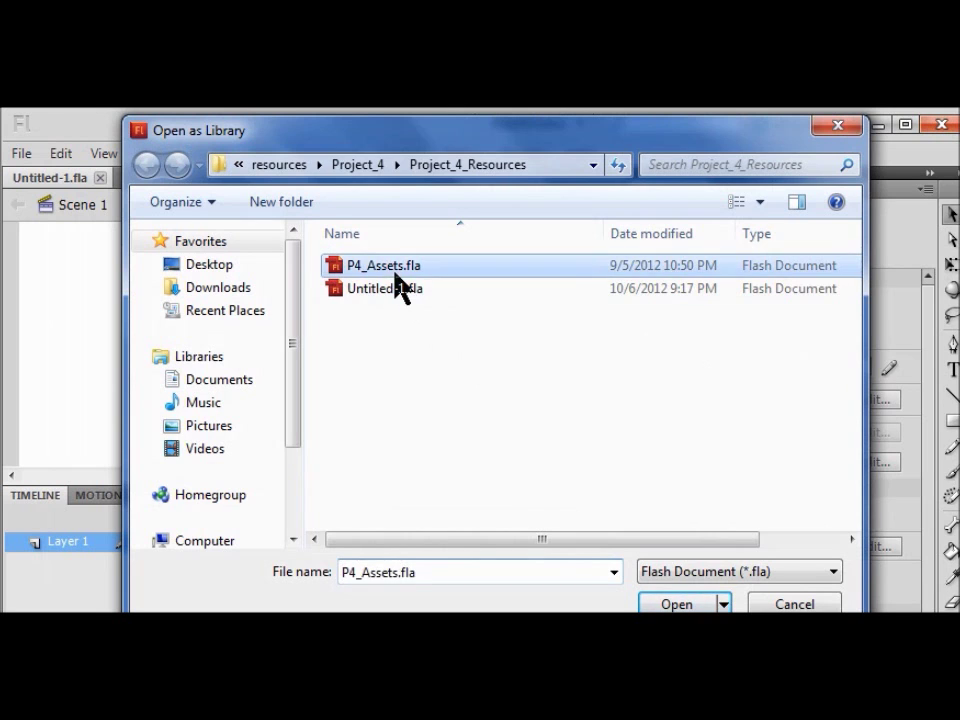
click(703, 605)
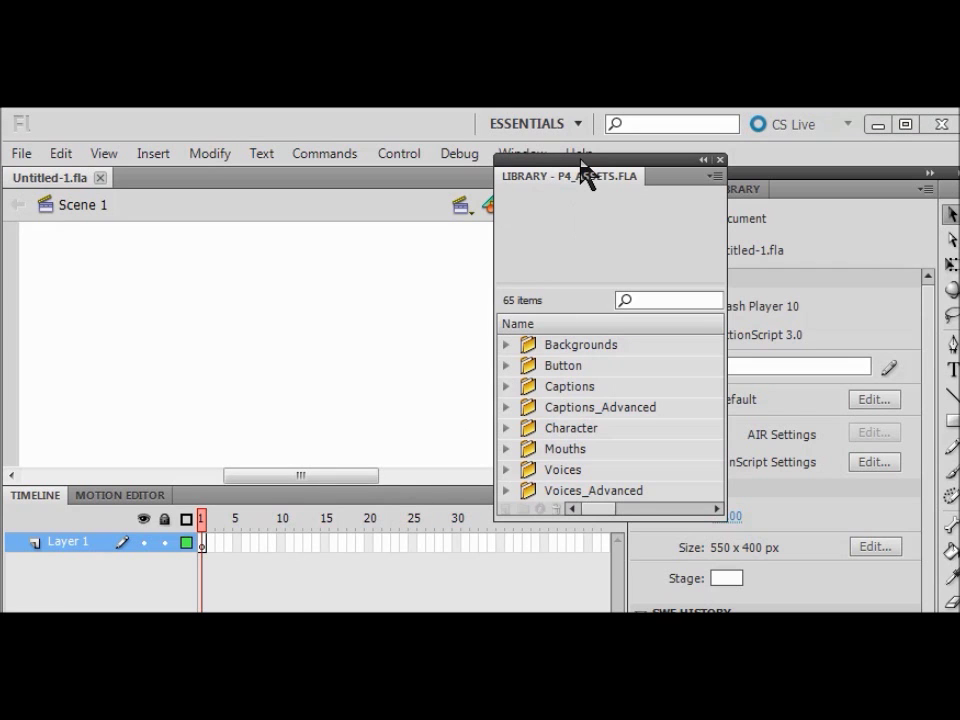
drag(581, 161, 808, 236)
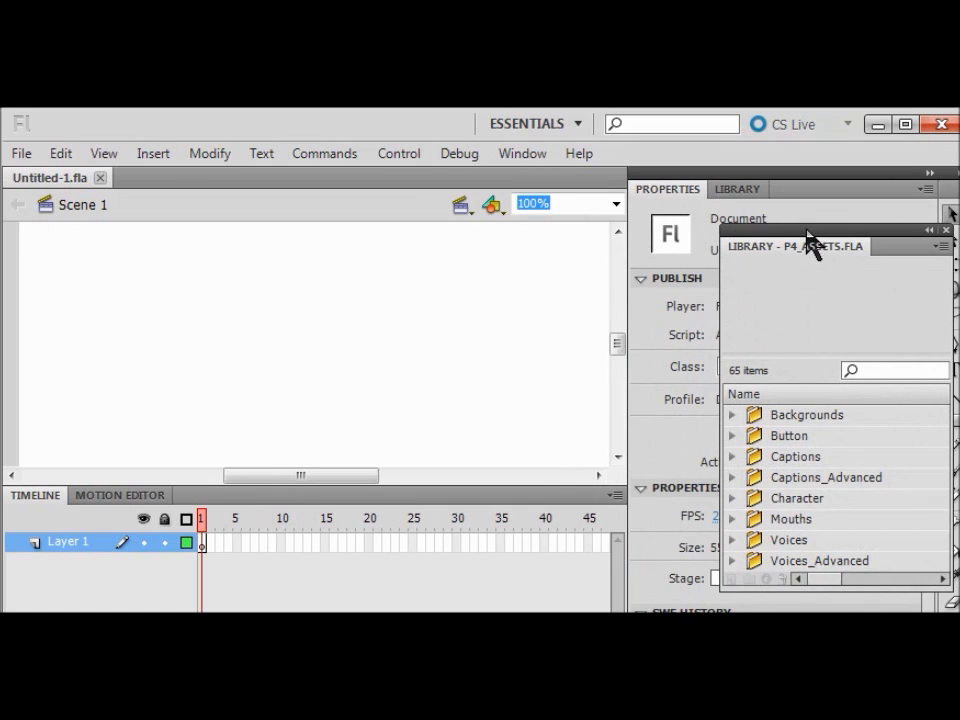
drag(812, 245, 825, 200)
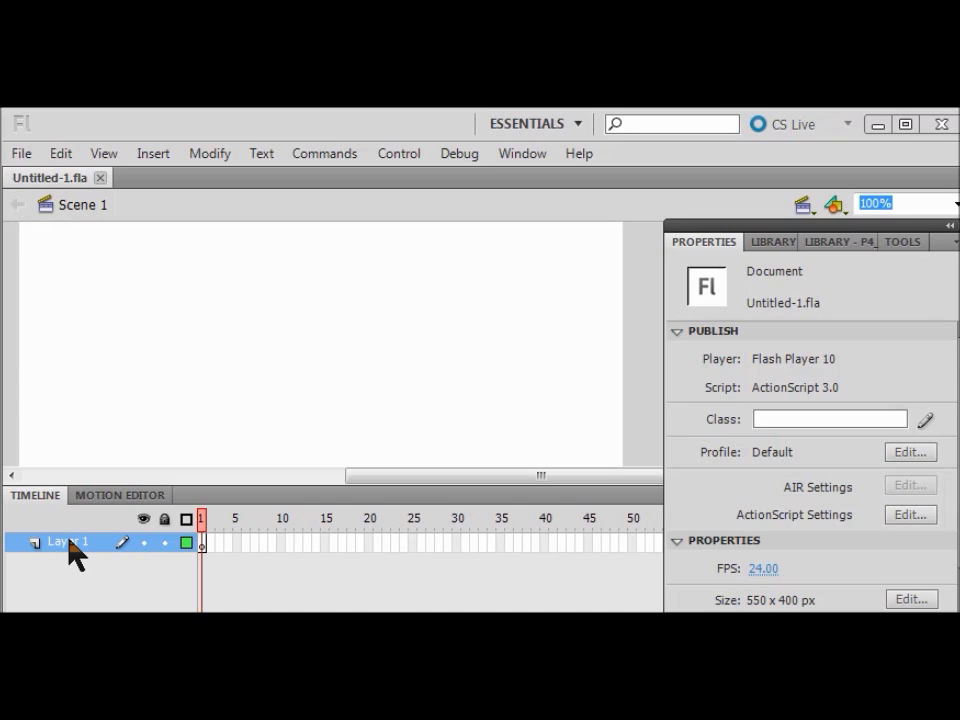
Rename Layer 1 to background and place City_Street.png from the P4_Assets Backgrounds folder on the stage
double_click(71, 551)
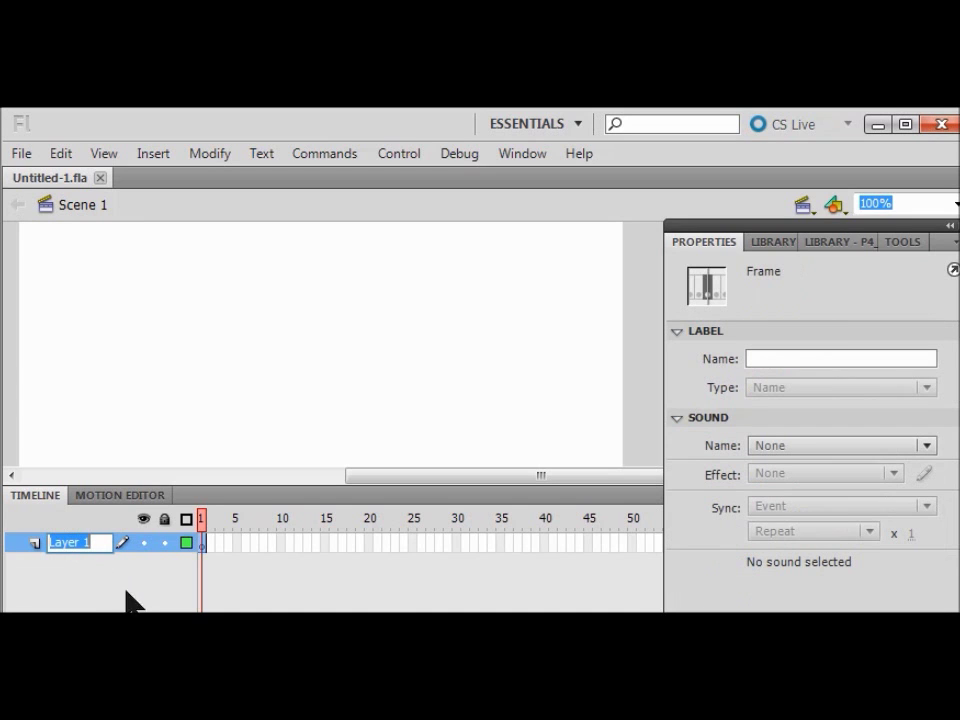
text(background)
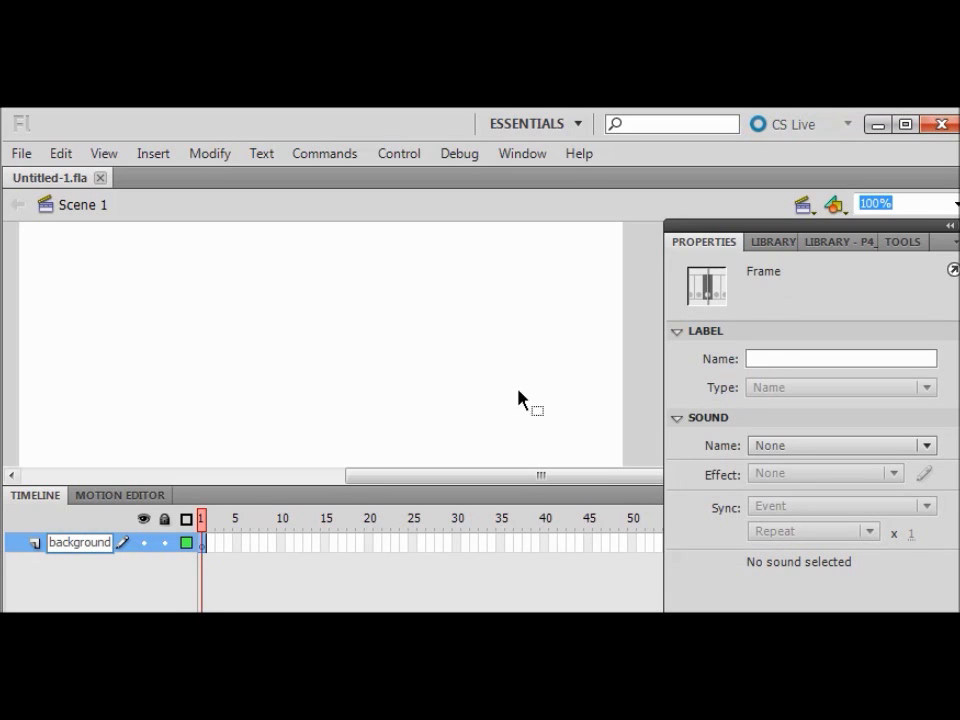
click(841, 245)
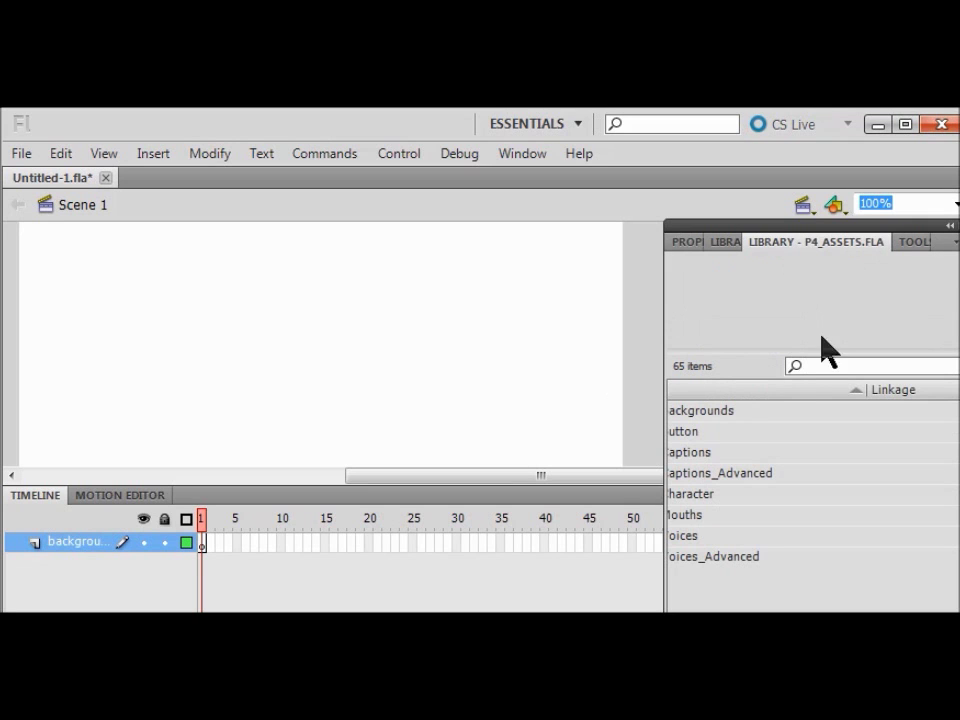
double_click(718, 410)
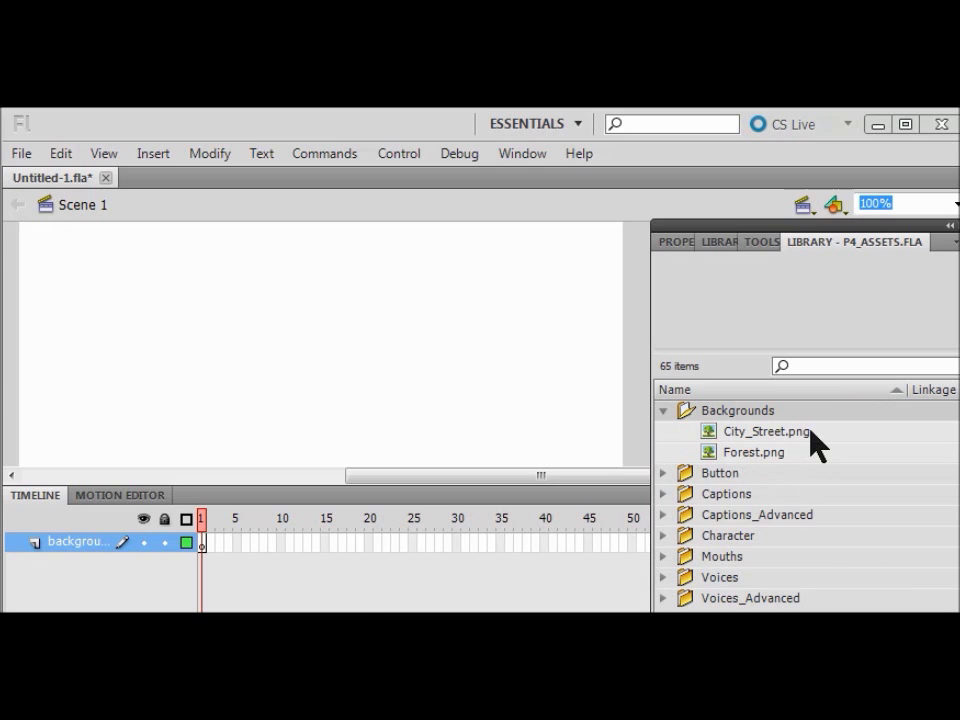
drag(766, 432, 323, 386)
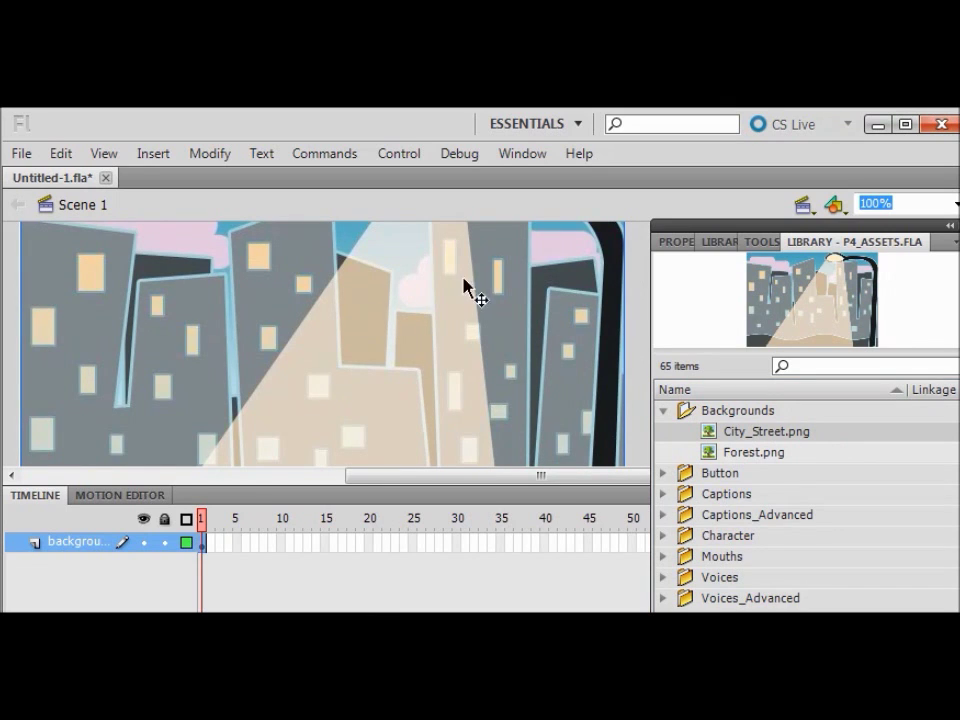
Align the city street image to the top edge of the stage and lock the background layer
click(523, 155)
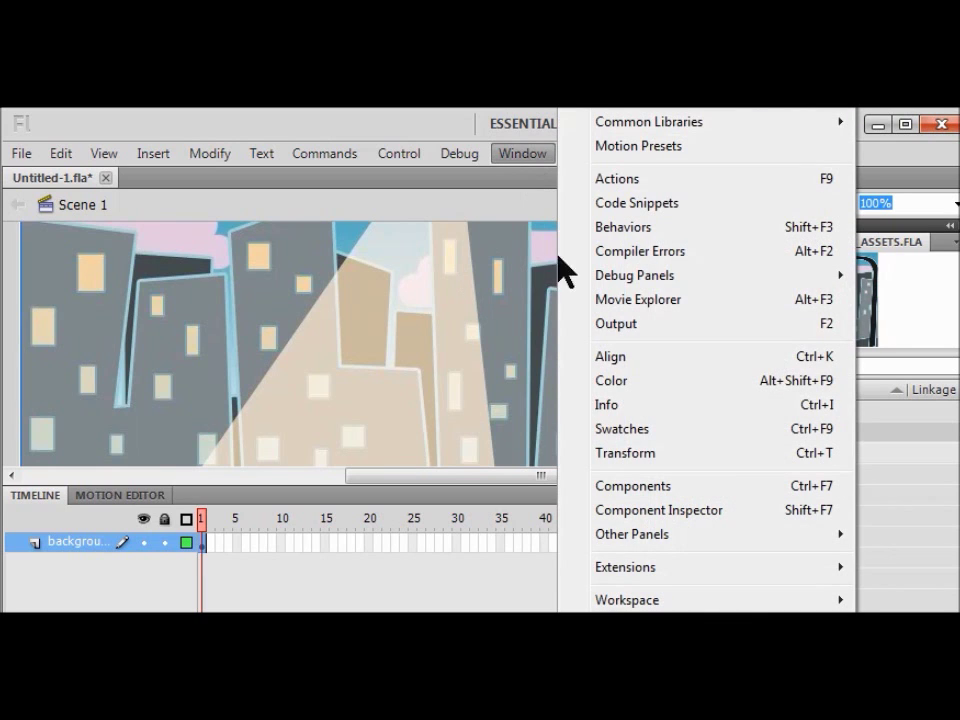
click(617, 356)
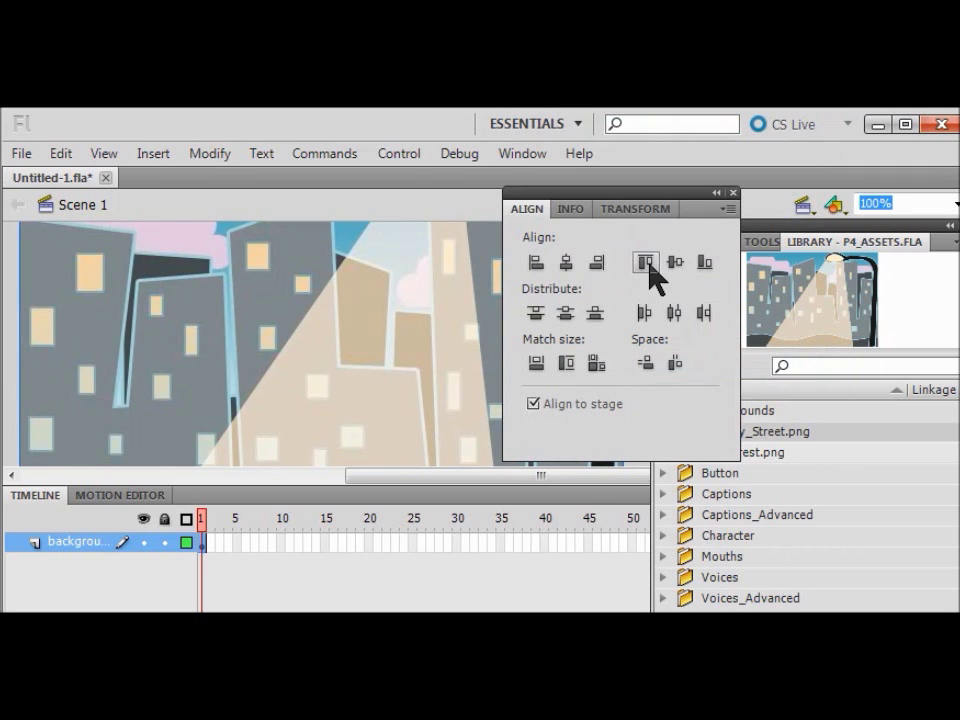
click(646, 264)
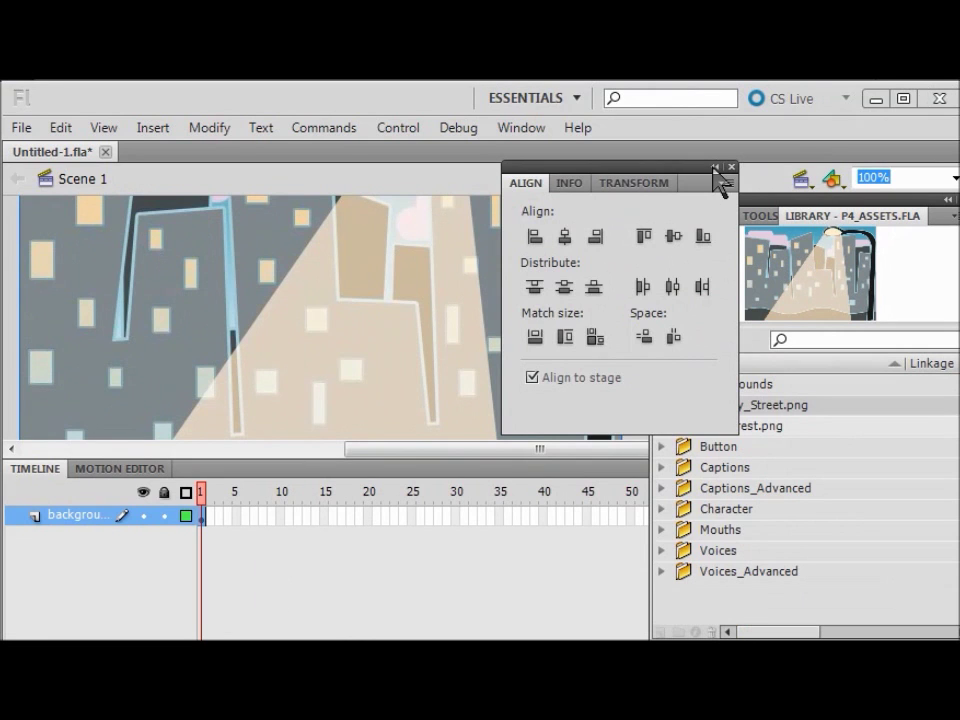
click(714, 168)
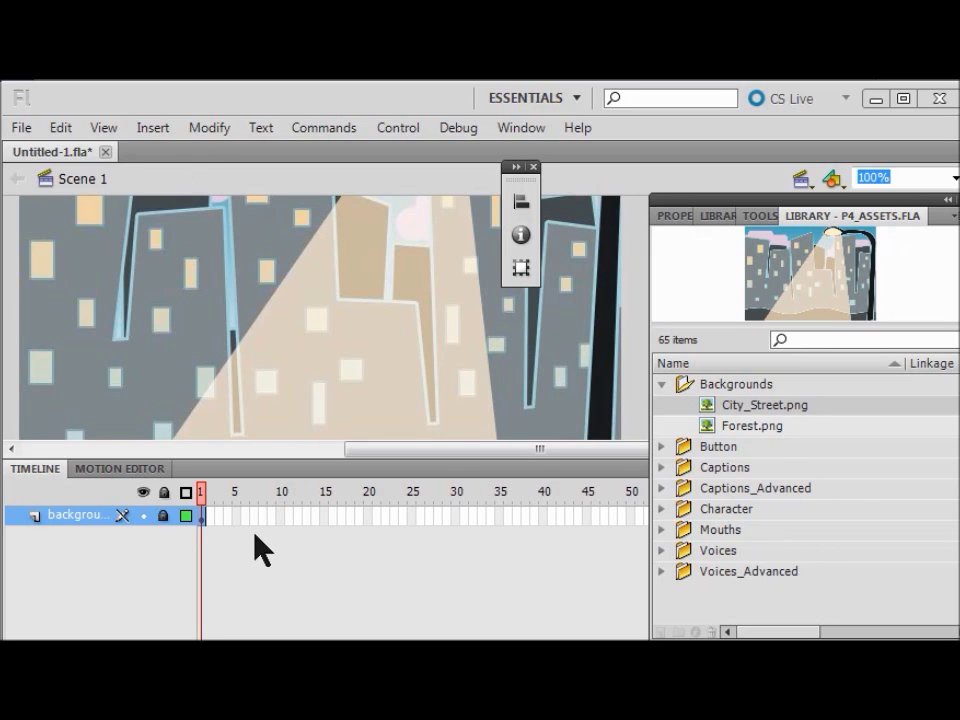
Add a layer above the background and name it character
drag(388, 110, 395, 37)
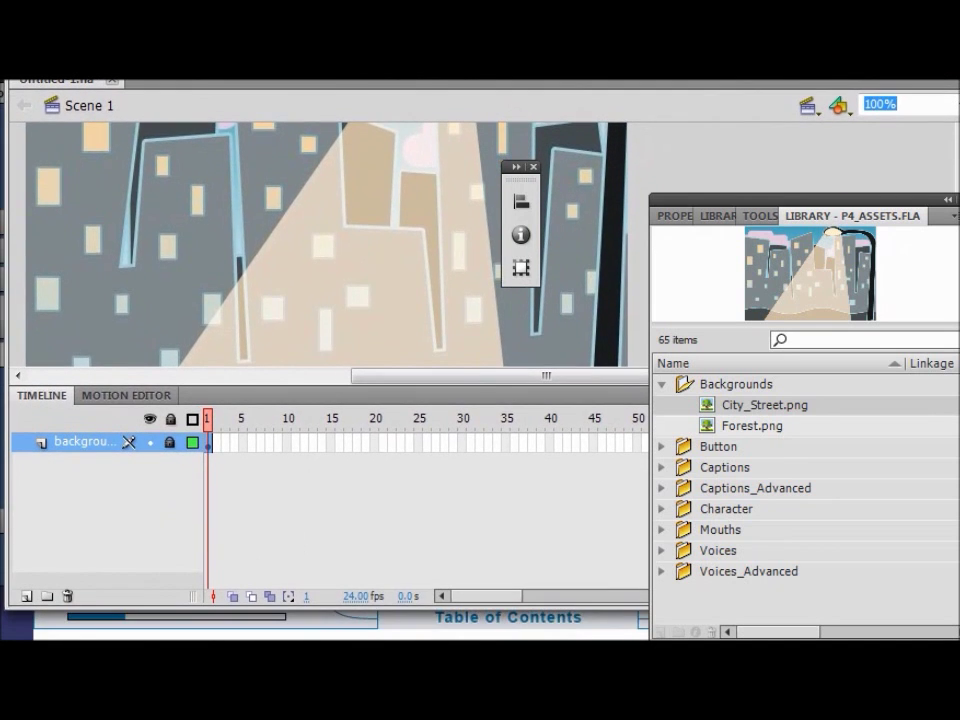
click(27, 596)
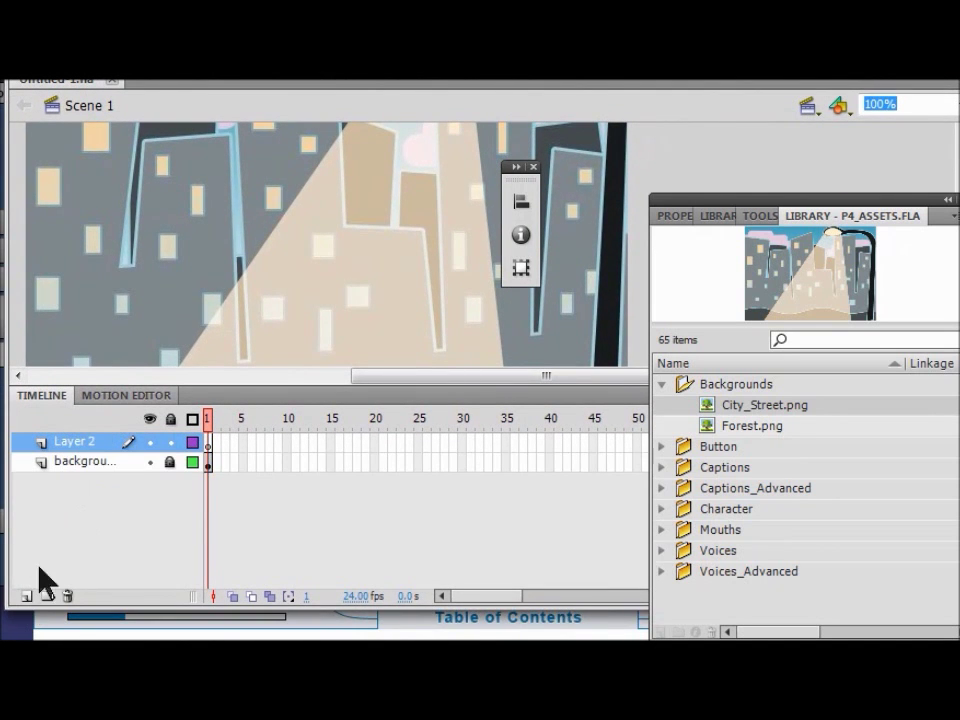
double_click(84, 444)
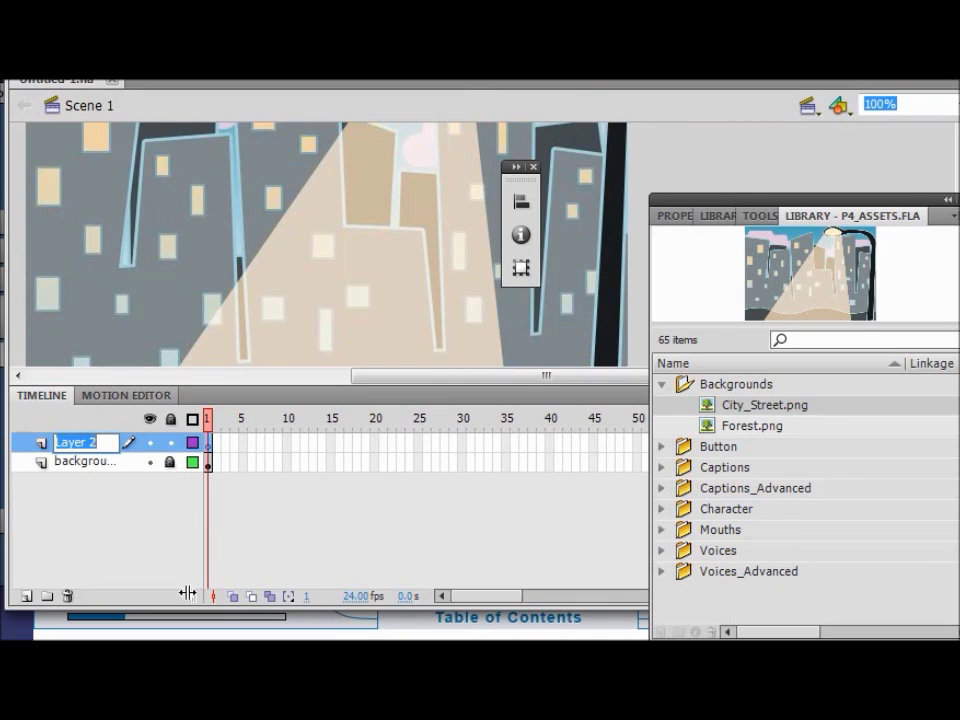
text(character)
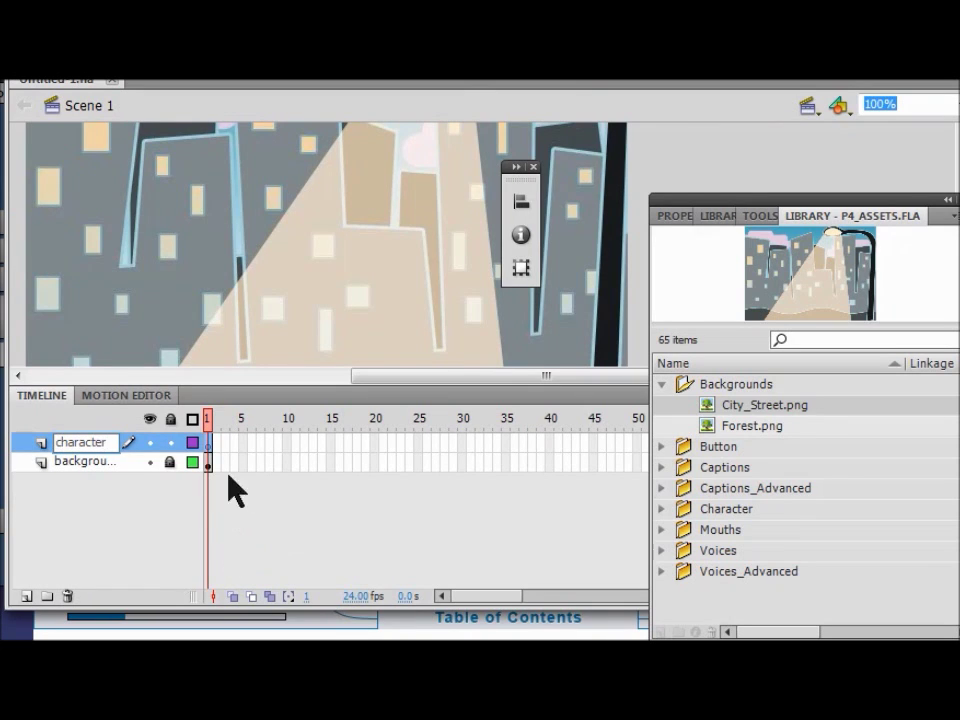
key(Return)
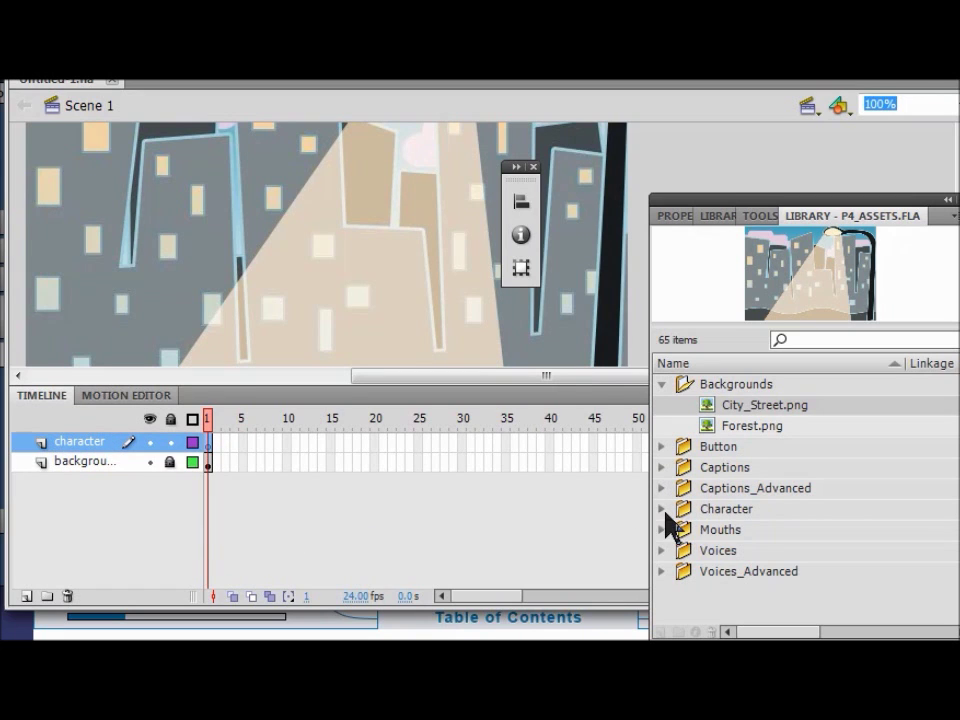
Compare the body symbols in the P4_Assets Character folder and place Body_1 over the city street on the character layer
click(662, 510)
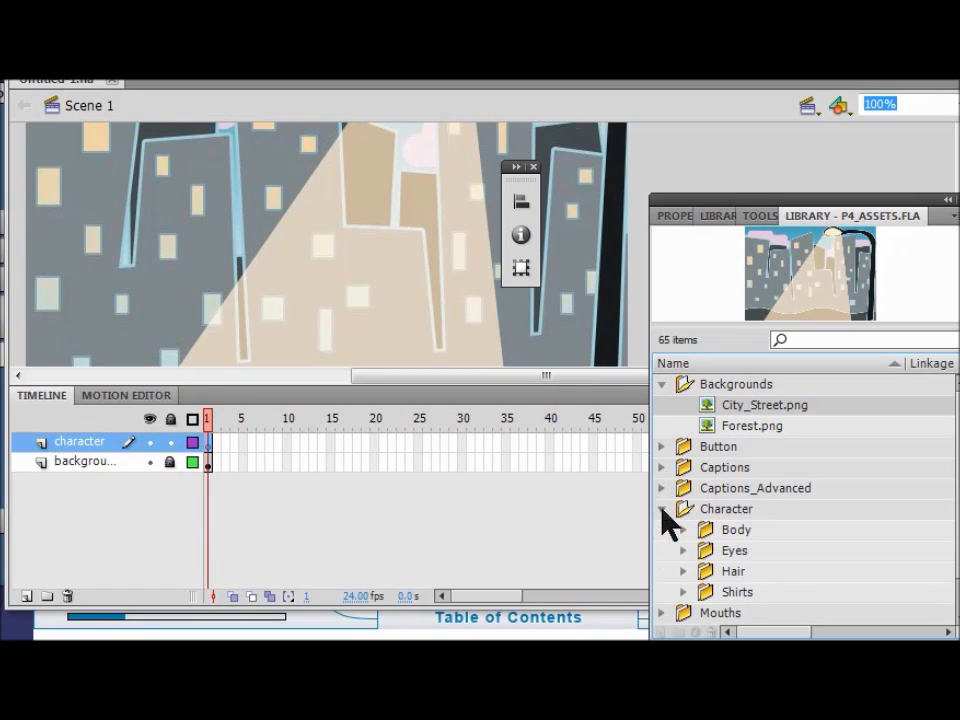
click(727, 530)
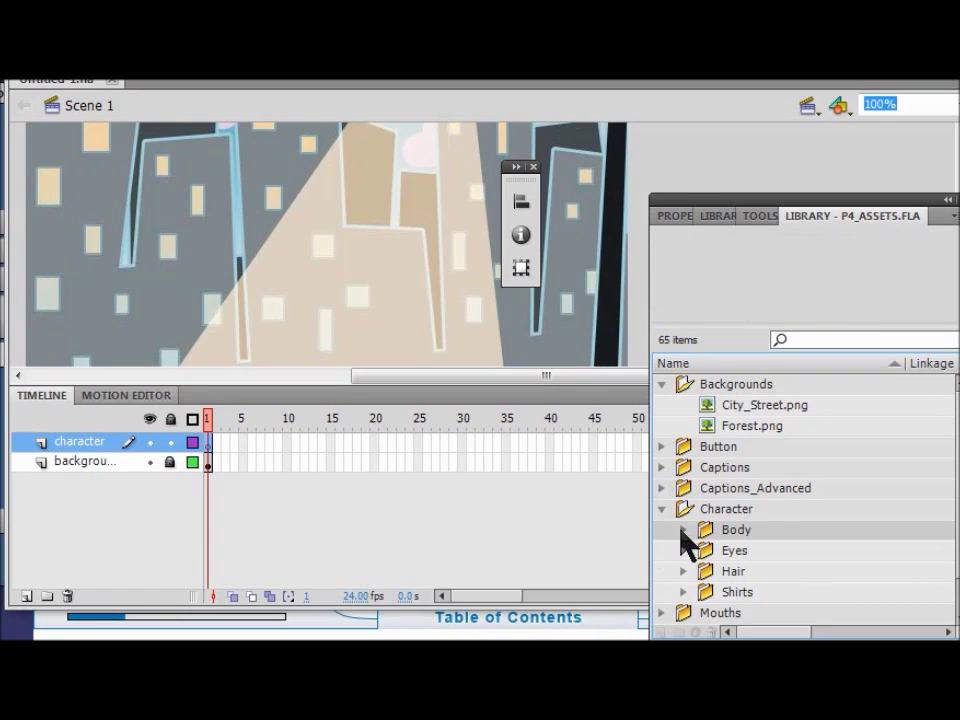
click(683, 529)
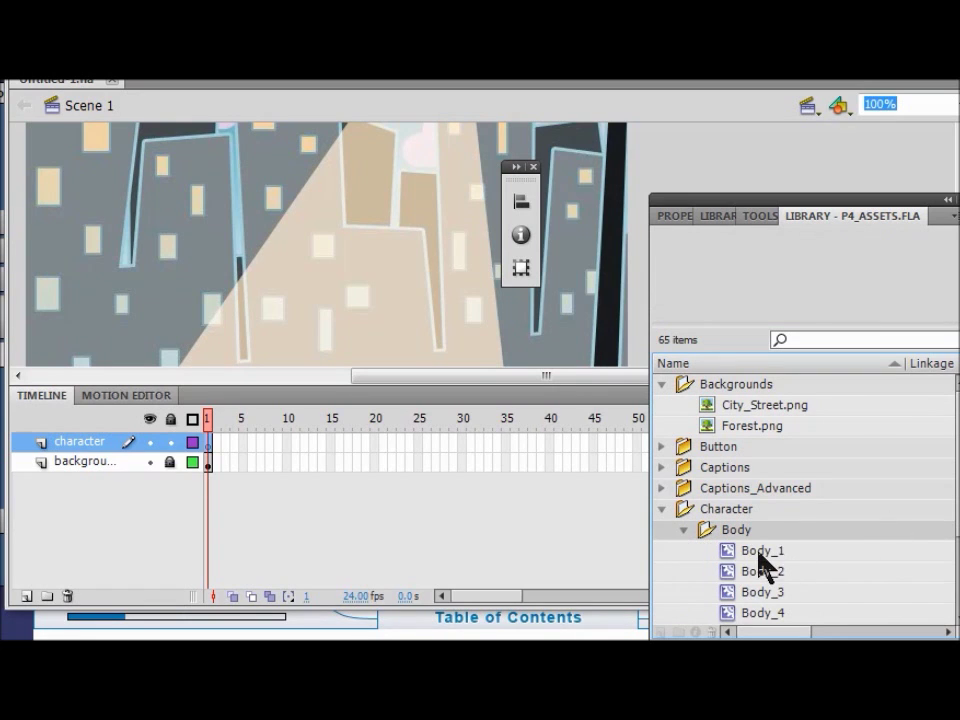
click(759, 552)
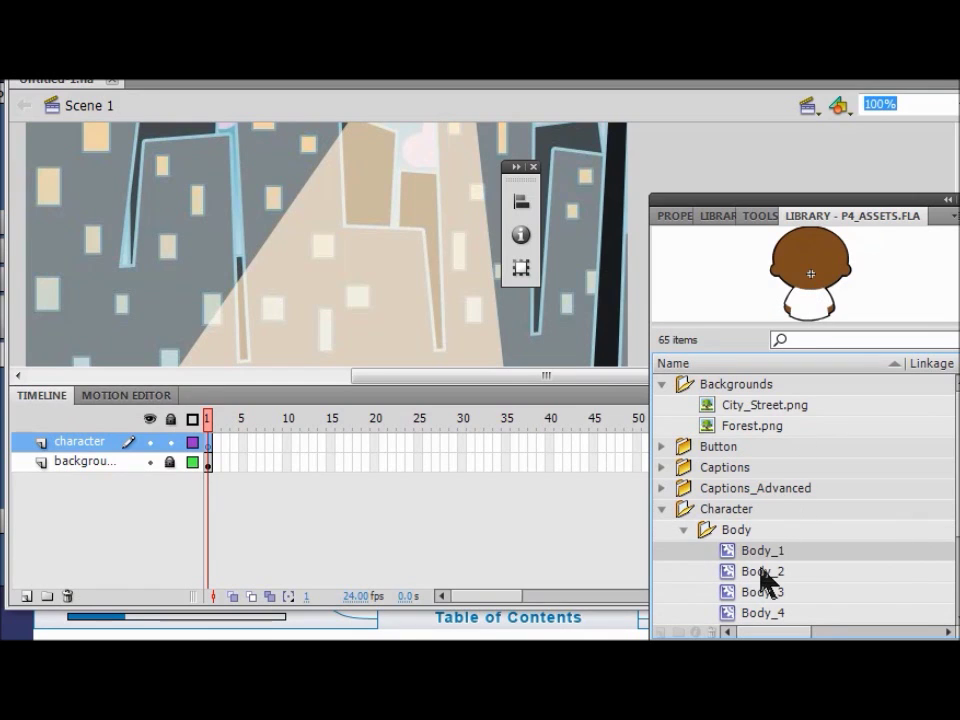
click(763, 574)
click(761, 596)
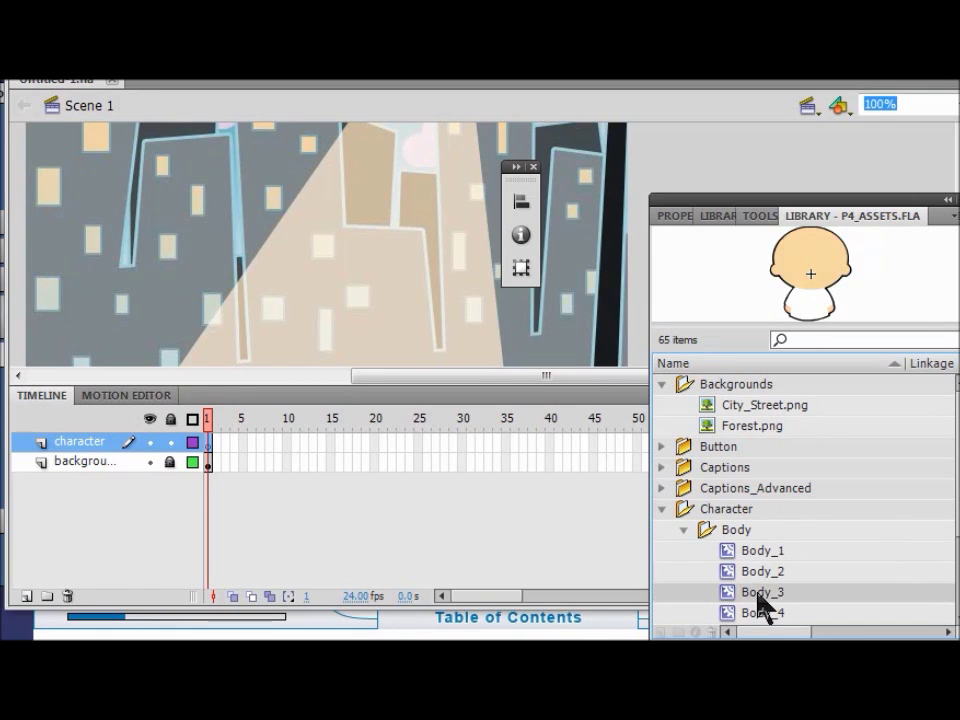
click(765, 614)
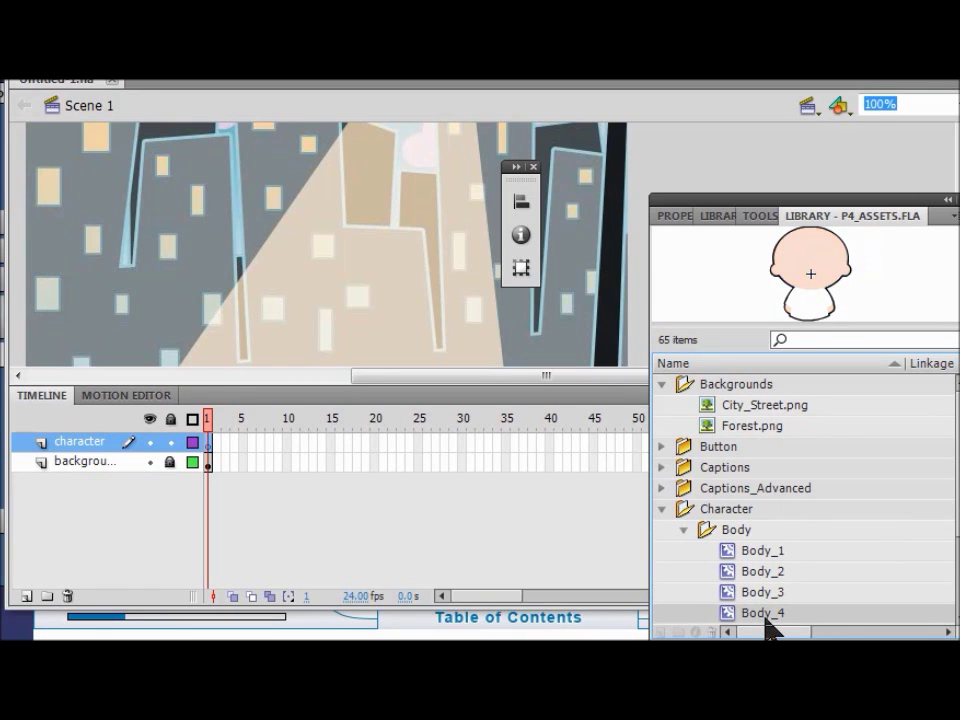
click(715, 553)
drag(810, 280, 287, 328)
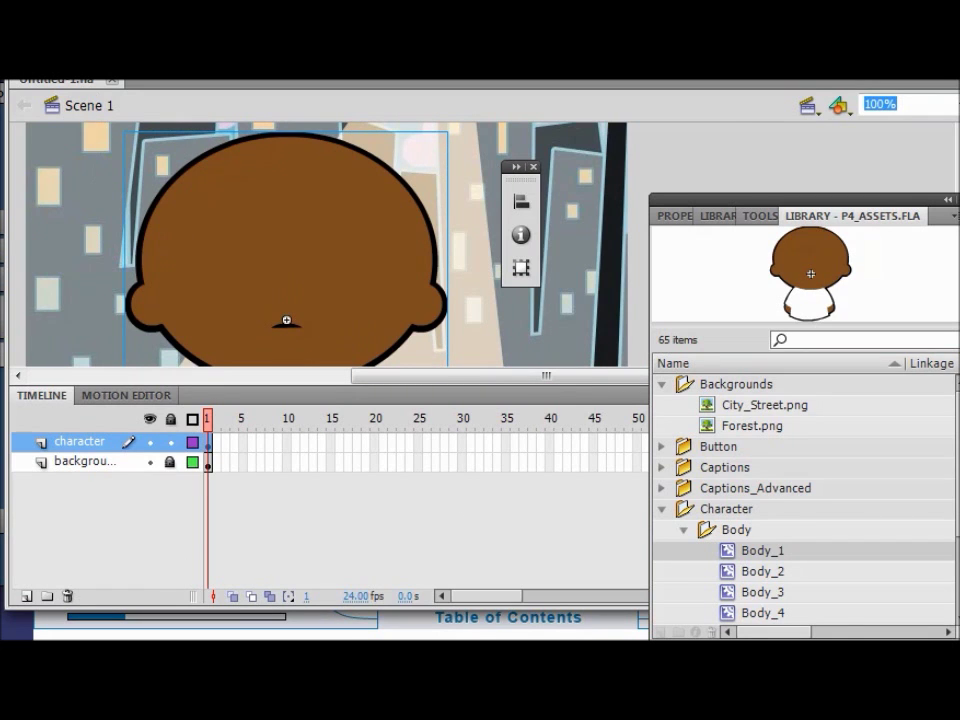
Open the placed Body_1 character for editing in place on the stage
key(alt+Tab)
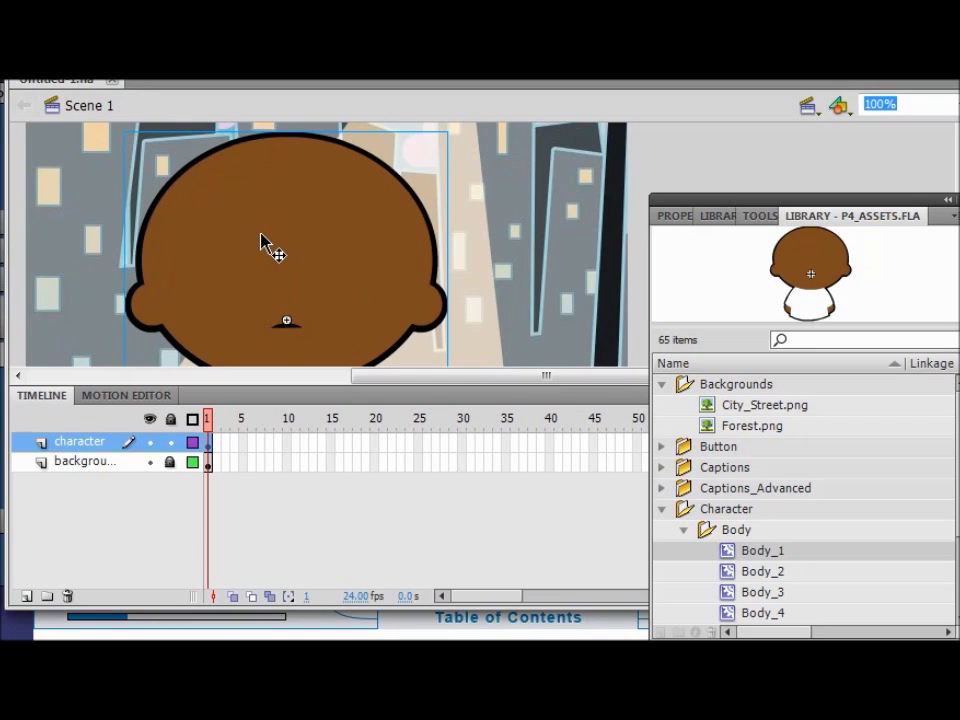
double_click(261, 243)
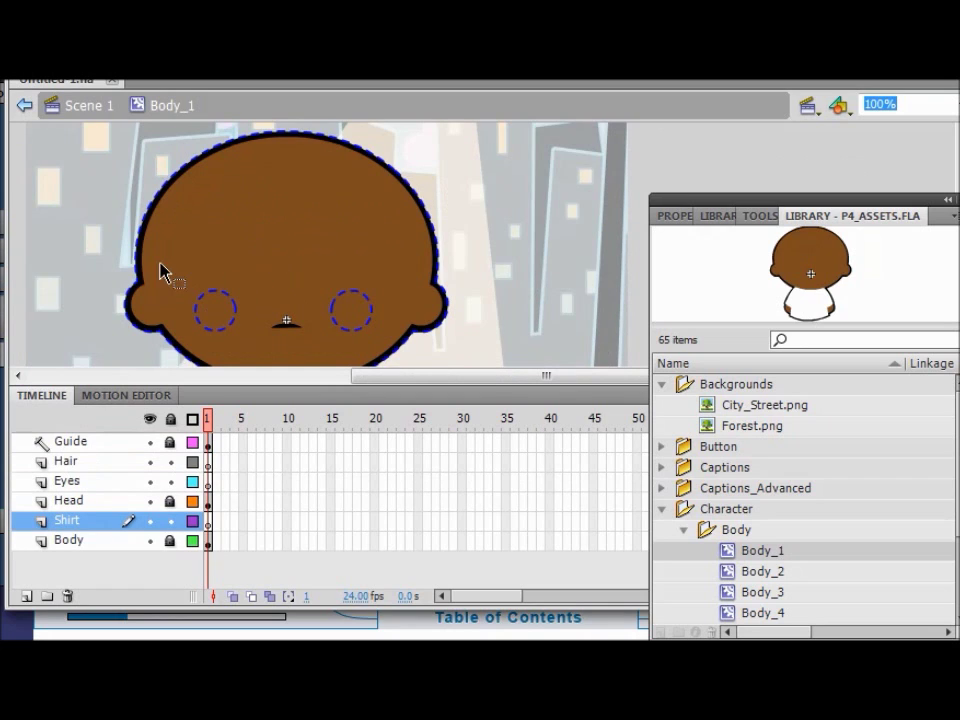
drag(765, 285, 565, 322)
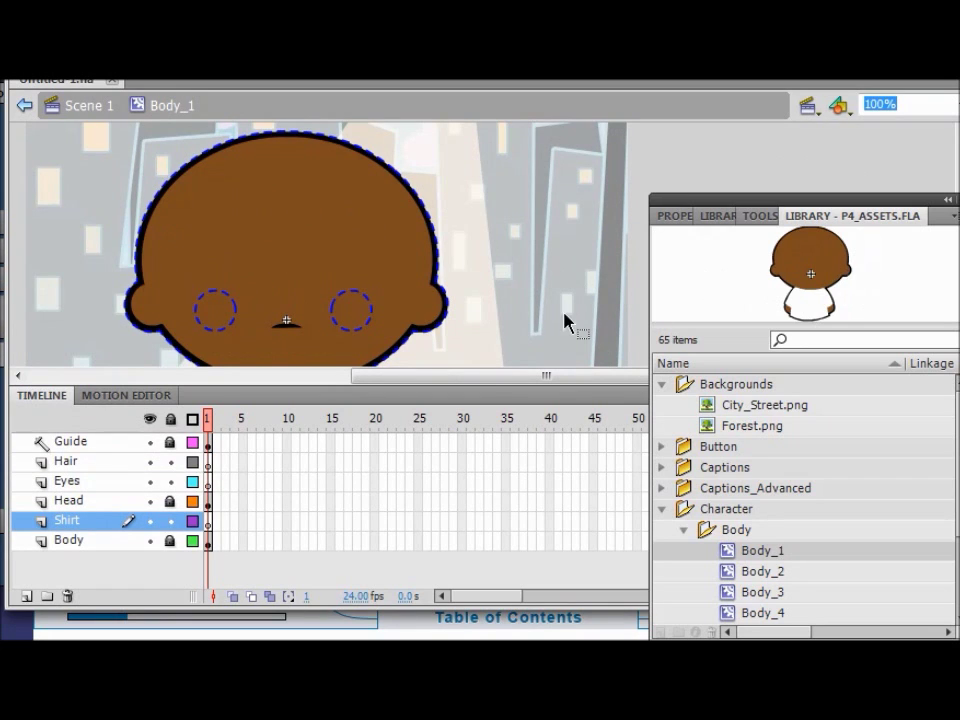
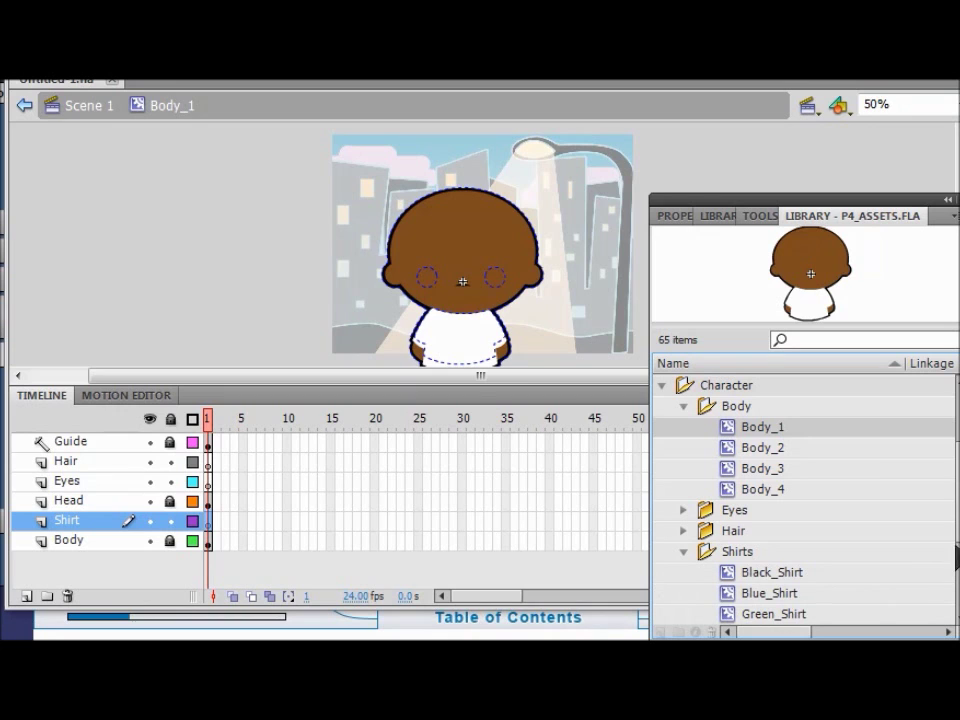
Compare the colours in the Shirts folder and place Red_Shirt over the body's shirt outline on the Shirt layer
scroll(895, 526, down, 3)
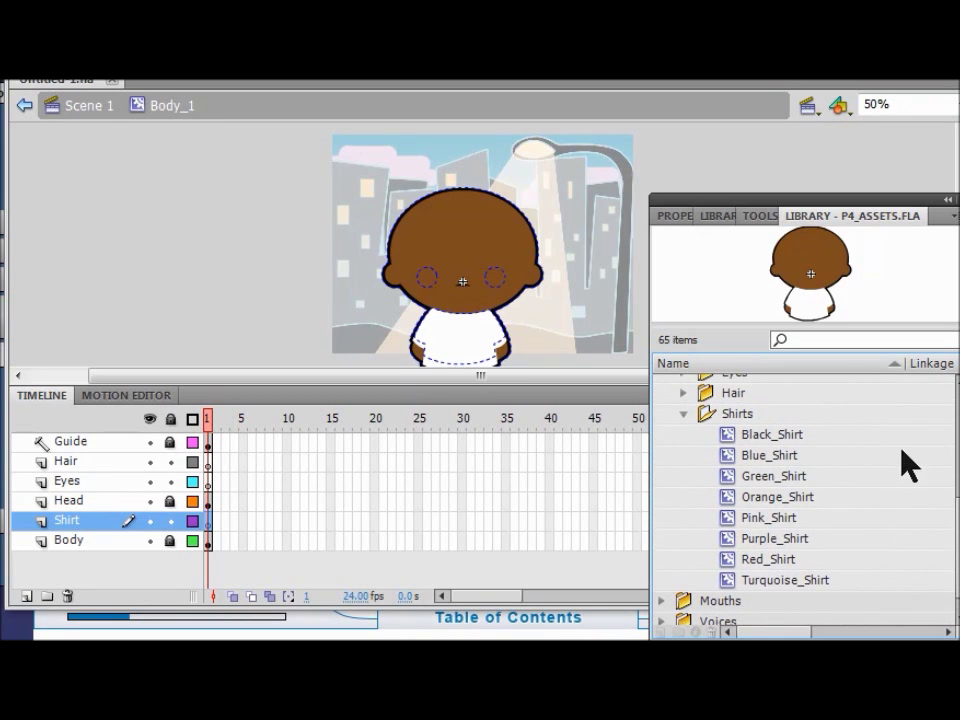
click(779, 440)
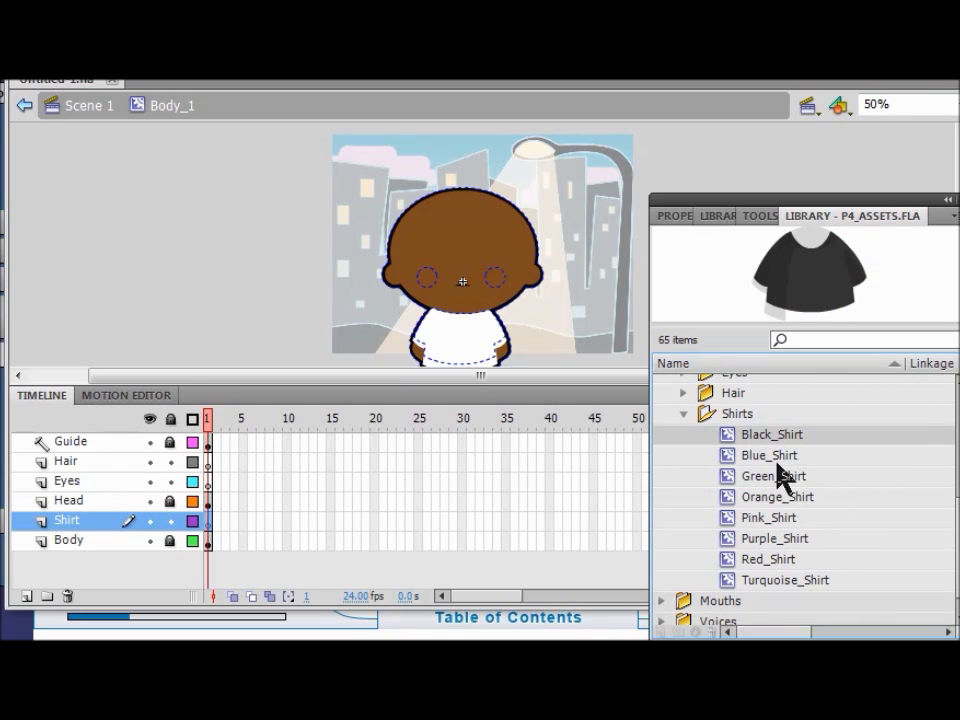
click(783, 457)
click(777, 478)
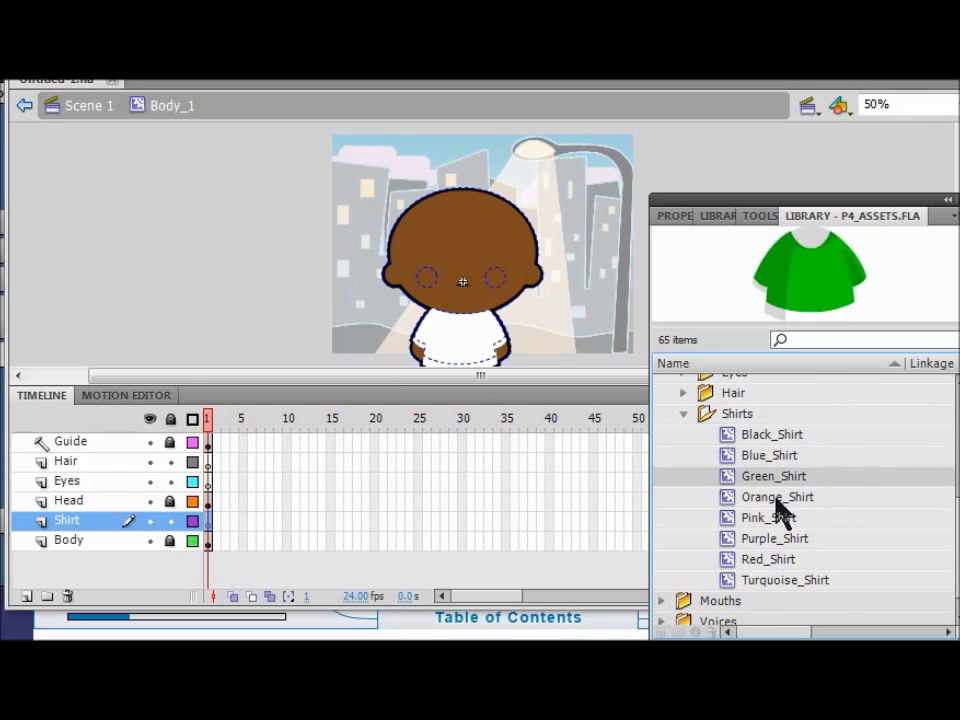
click(776, 498)
click(773, 521)
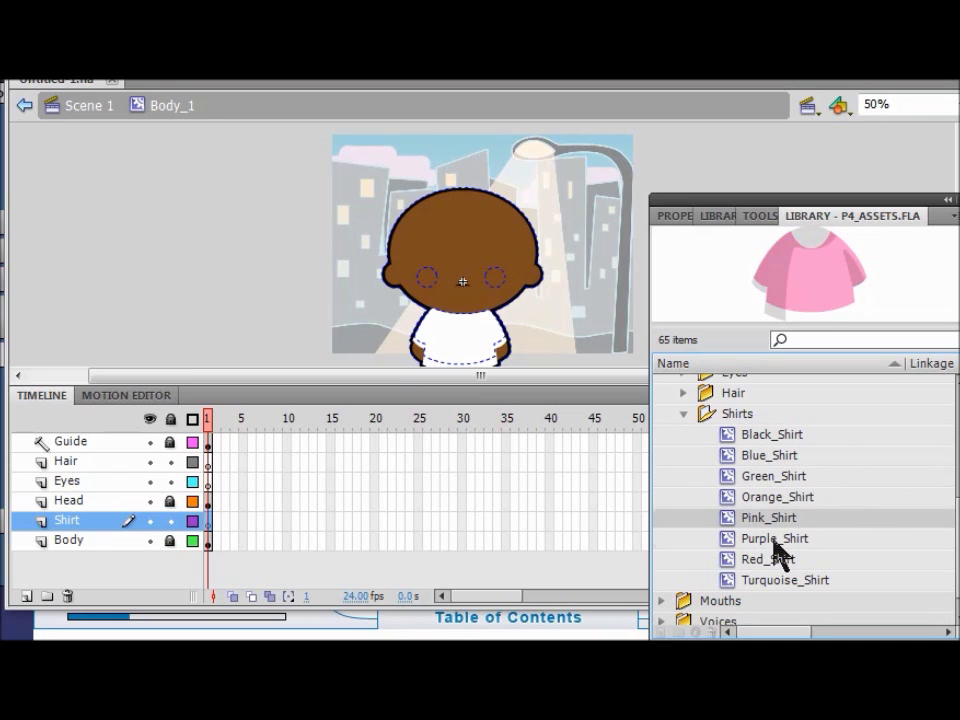
click(776, 540)
click(774, 560)
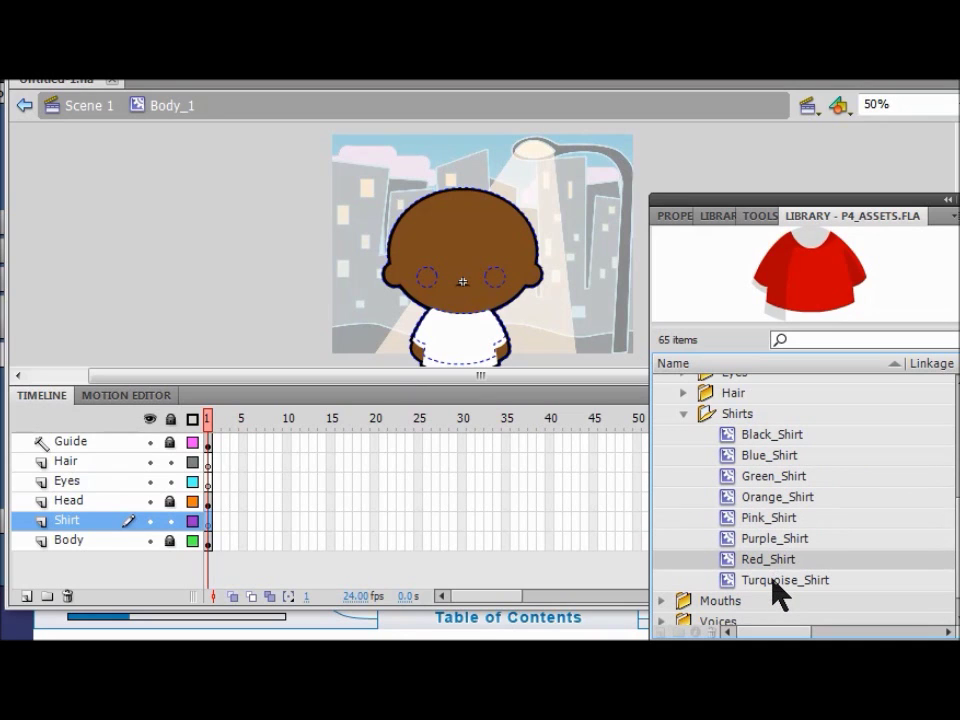
click(777, 580)
click(774, 560)
drag(806, 289, 460, 342)
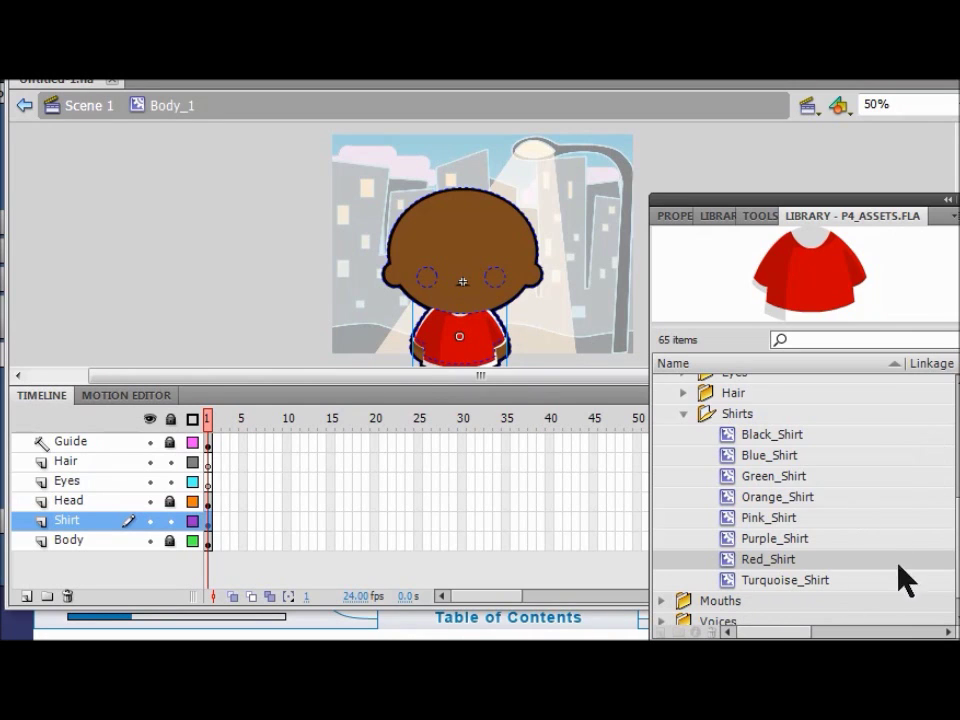
Preview the eye symbols in the library's Eyes folder and select Eyes_Hazel_Lashes
scroll(800, 500, up, 2)
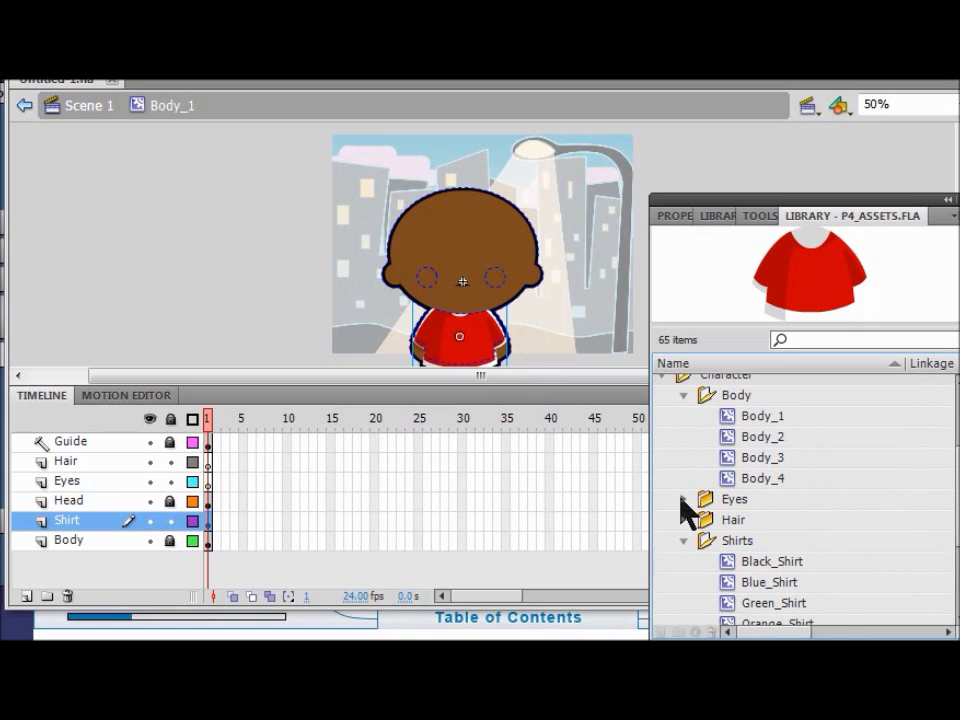
click(683, 499)
click(768, 524)
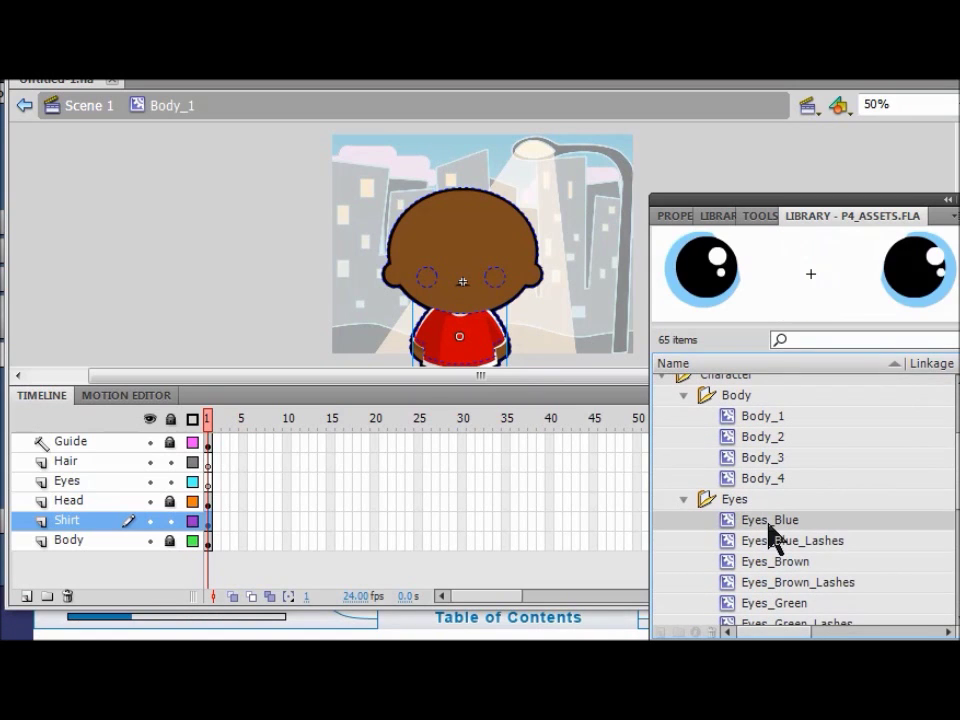
click(779, 541)
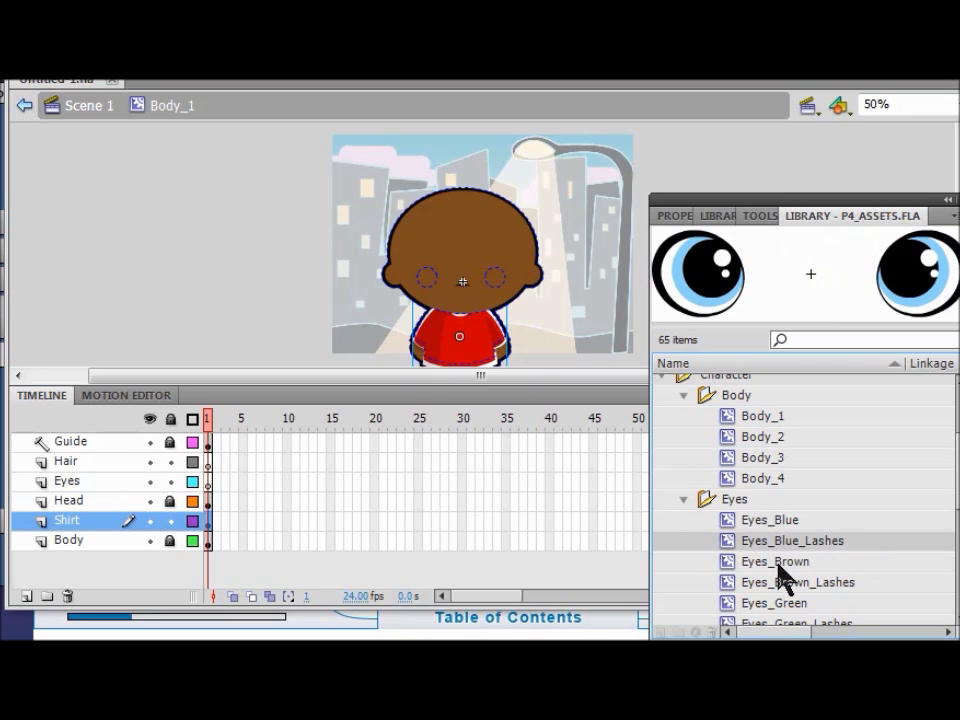
click(781, 566)
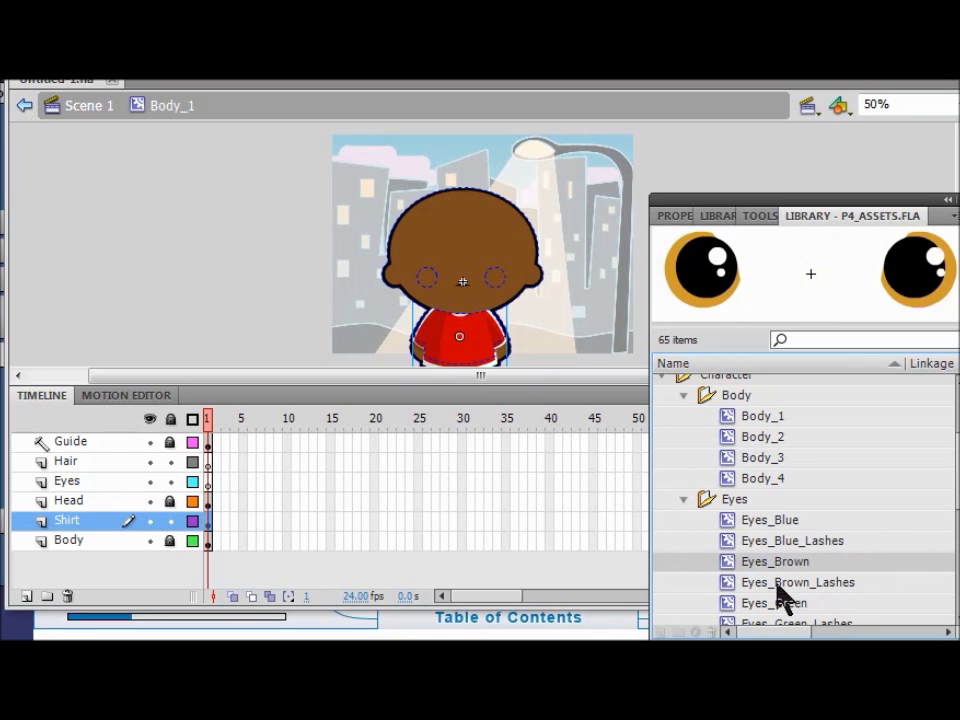
click(777, 586)
scroll(885, 476, down, 1)
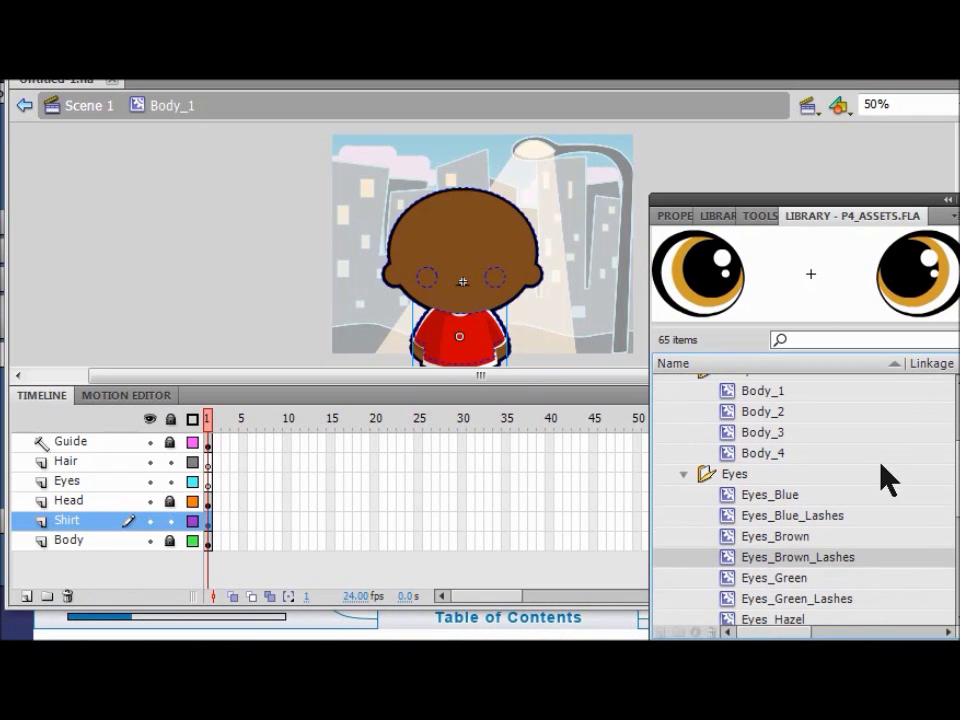
click(778, 583)
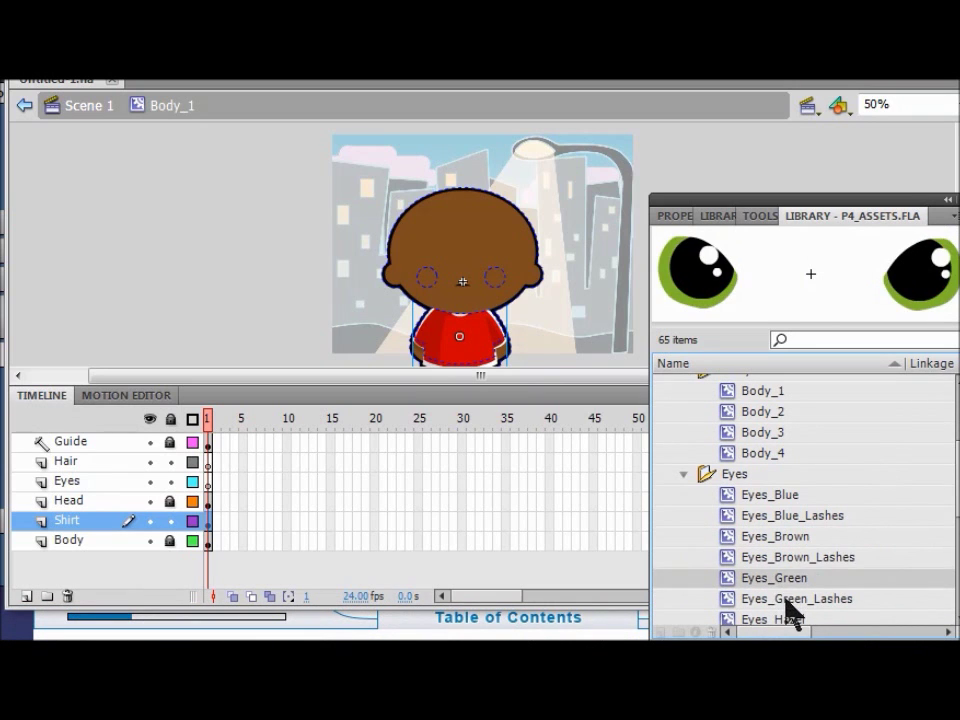
click(786, 600)
scroll(810, 536, down, 2)
click(800, 570)
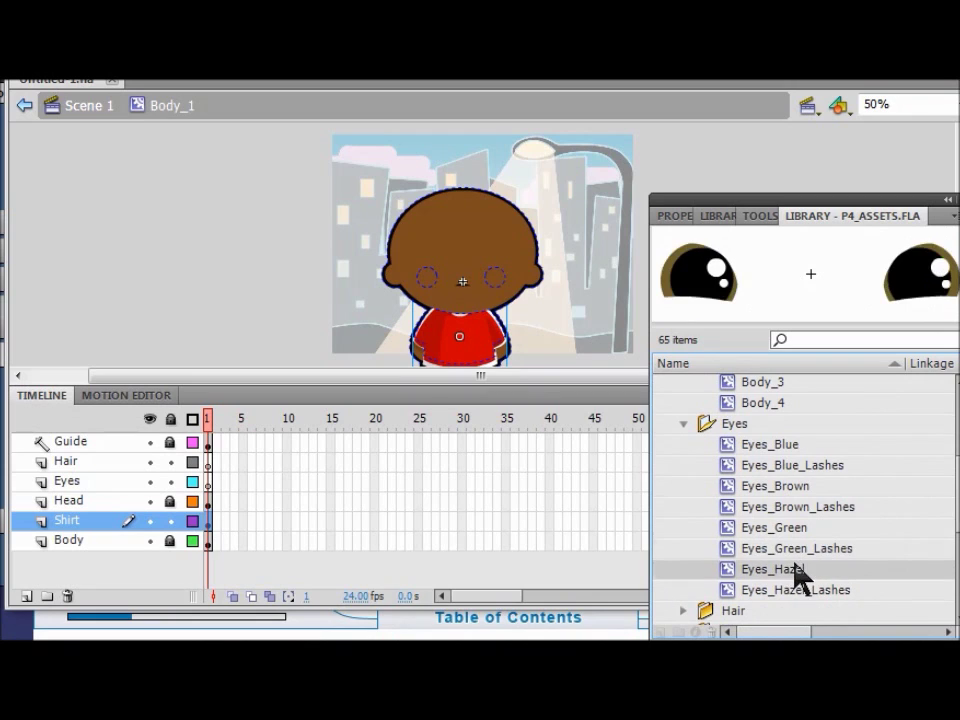
click(800, 590)
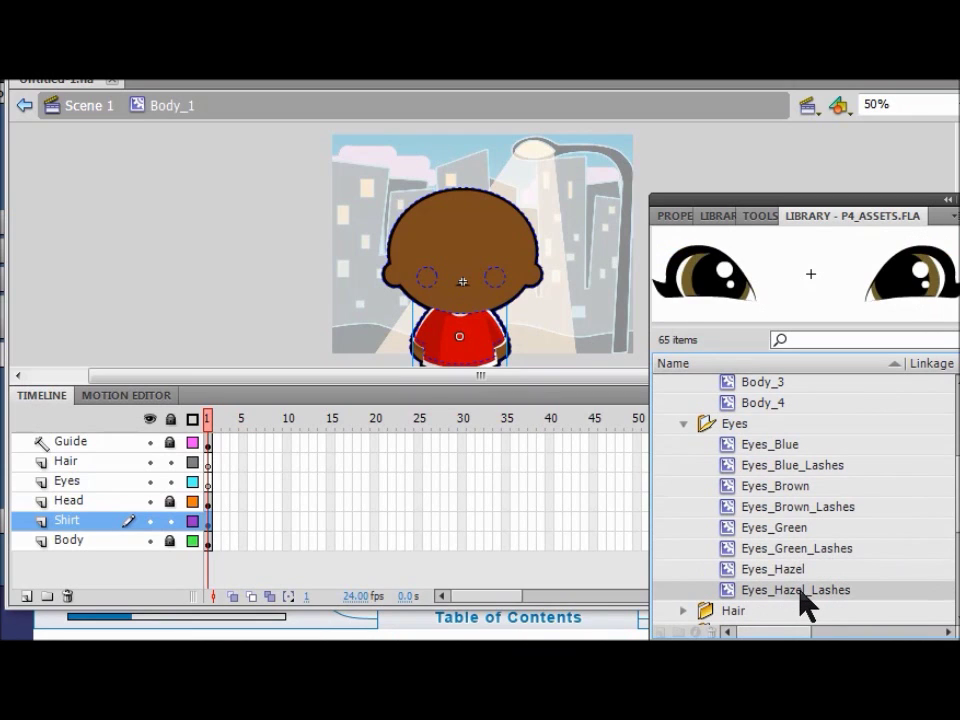
Place Eyes_Hazel_Lashes on the Eyes layer and line it up with the dashed eye guides on the face
drag(750, 305, 463, 285)
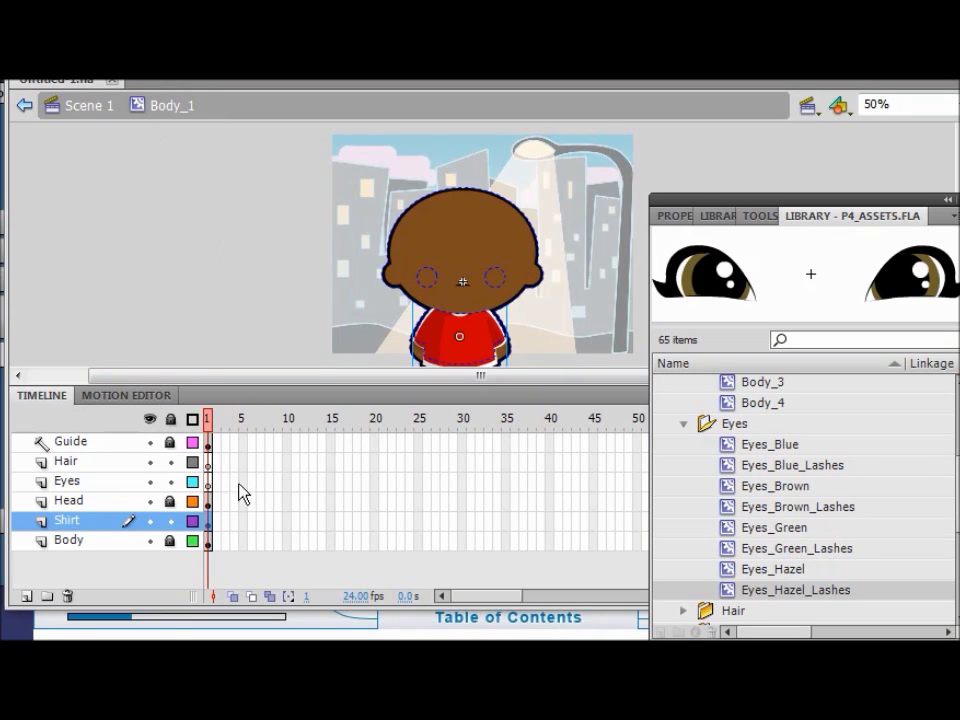
click(209, 487)
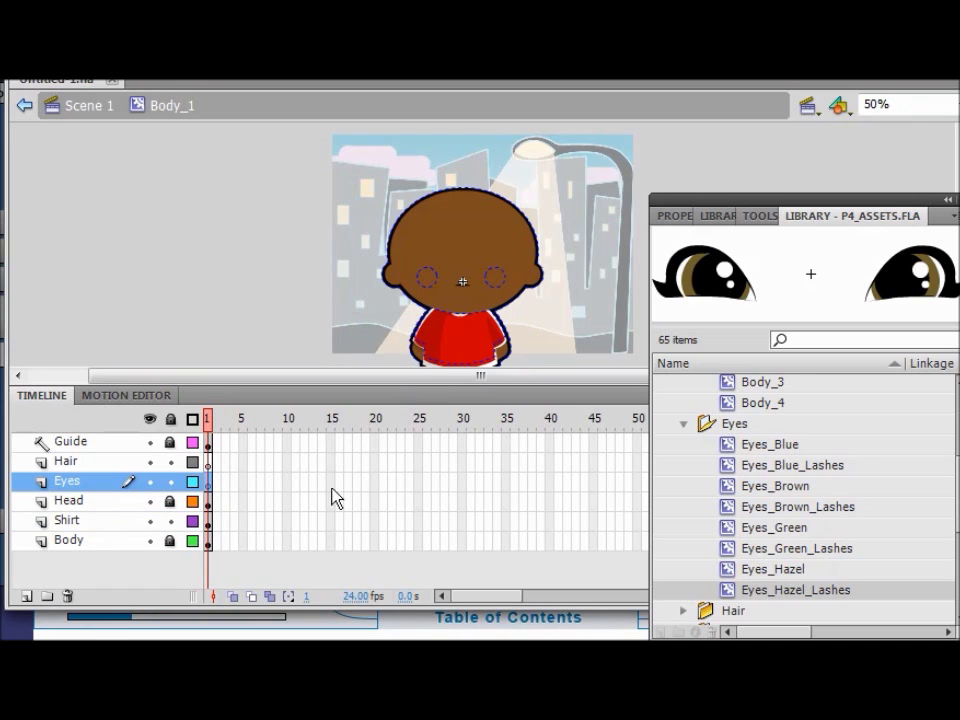
click(479, 288)
drag(479, 288, 463, 278)
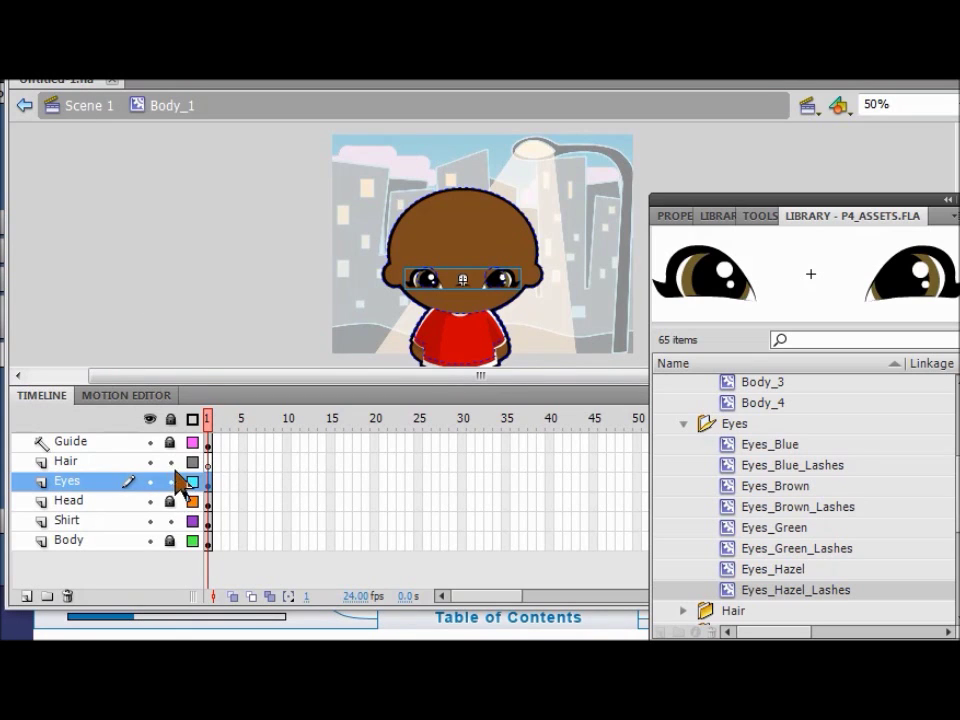
Make the Hair layer active, collapse the Eyes folder in the P4_Assets library and expand the Hair folder
click(209, 463)
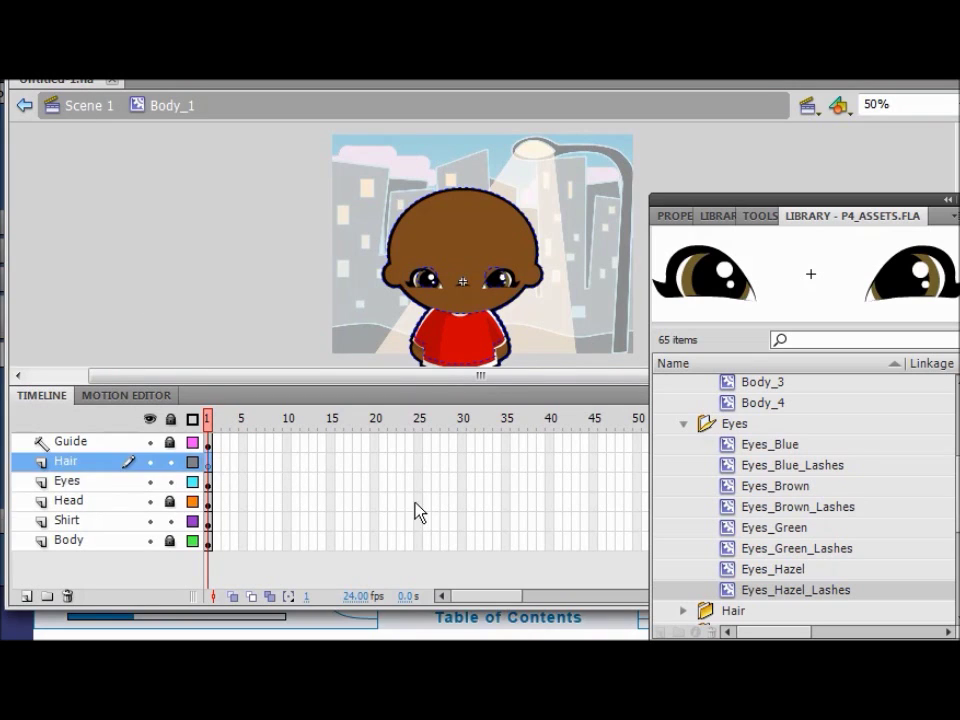
click(684, 423)
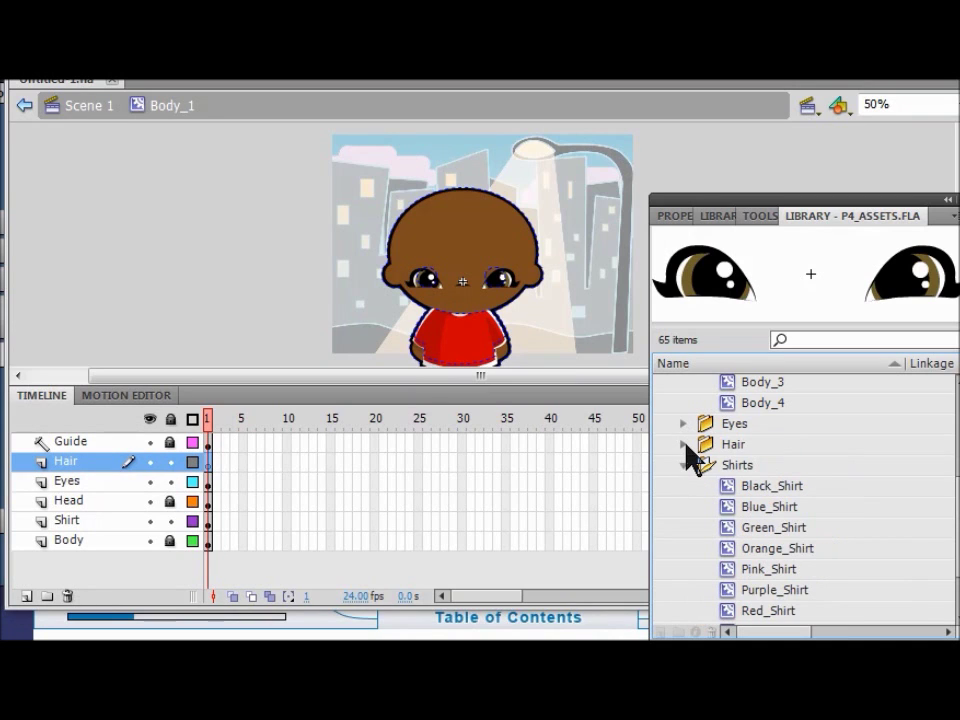
click(684, 445)
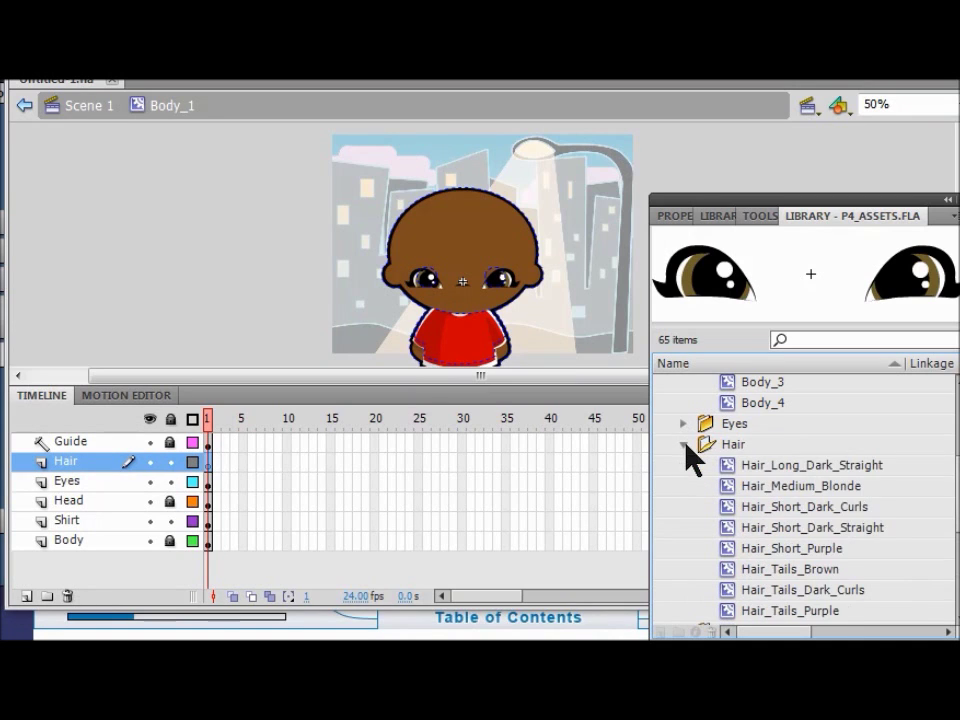
Compare the hairstyles in the Hair folder and place Hair_Tails_Dark_Curls over the character's head on the Hair layer
click(799, 468)
click(799, 488)
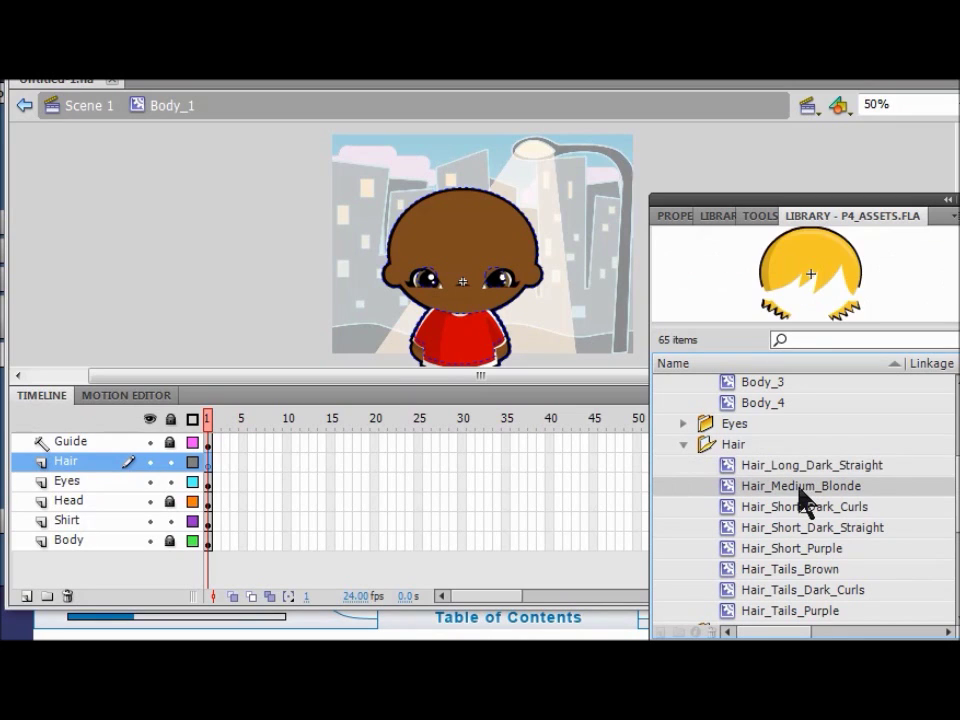
click(797, 508)
click(791, 529)
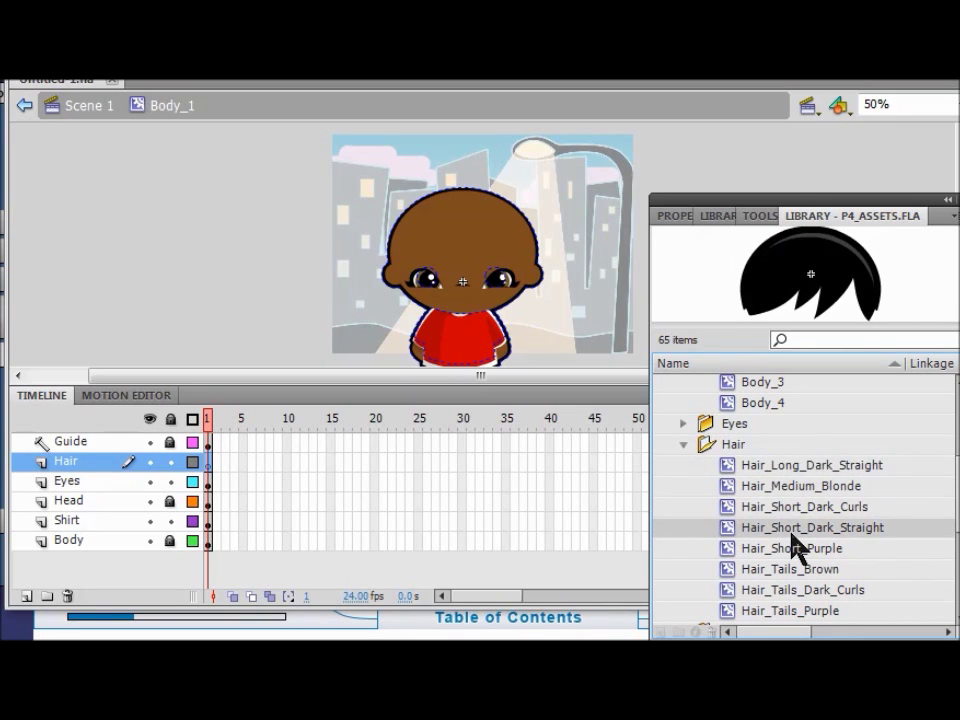
click(788, 550)
click(780, 571)
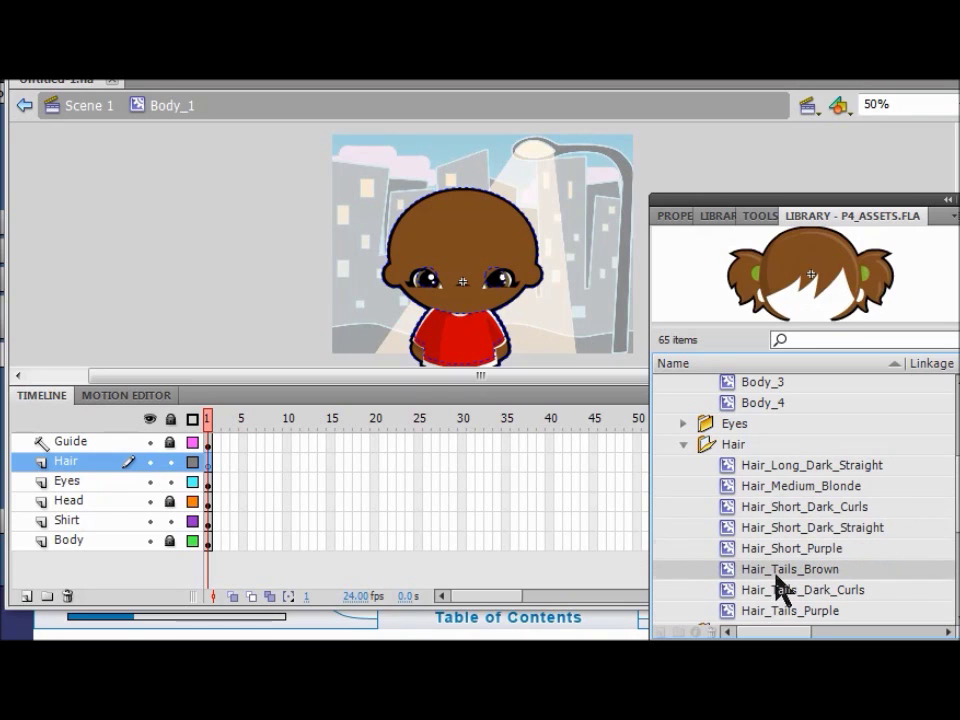
click(790, 590)
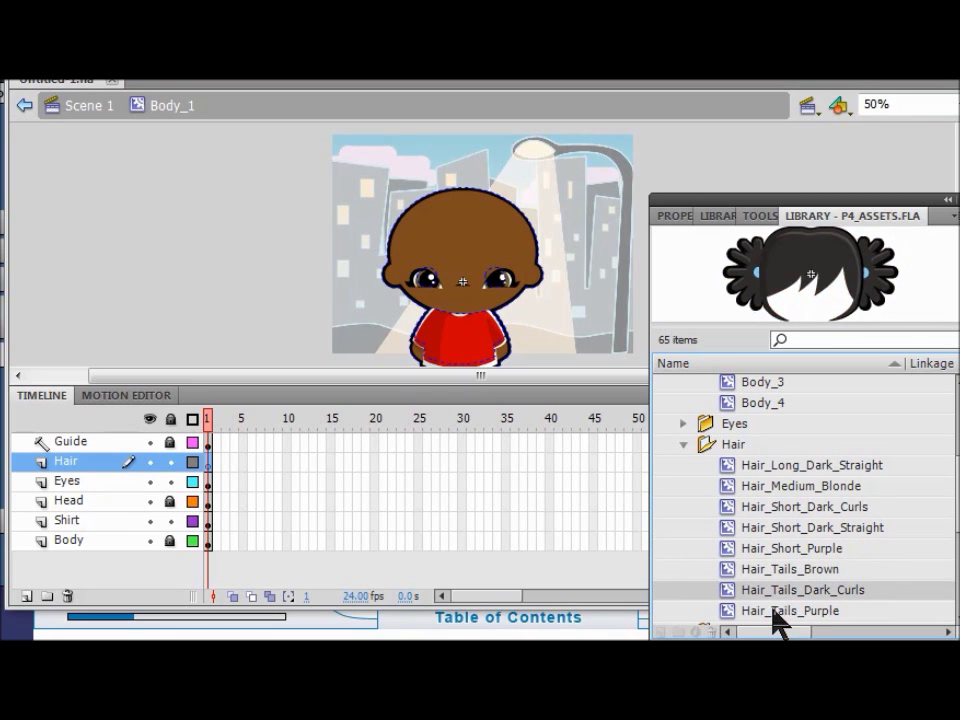
click(775, 610)
click(779, 592)
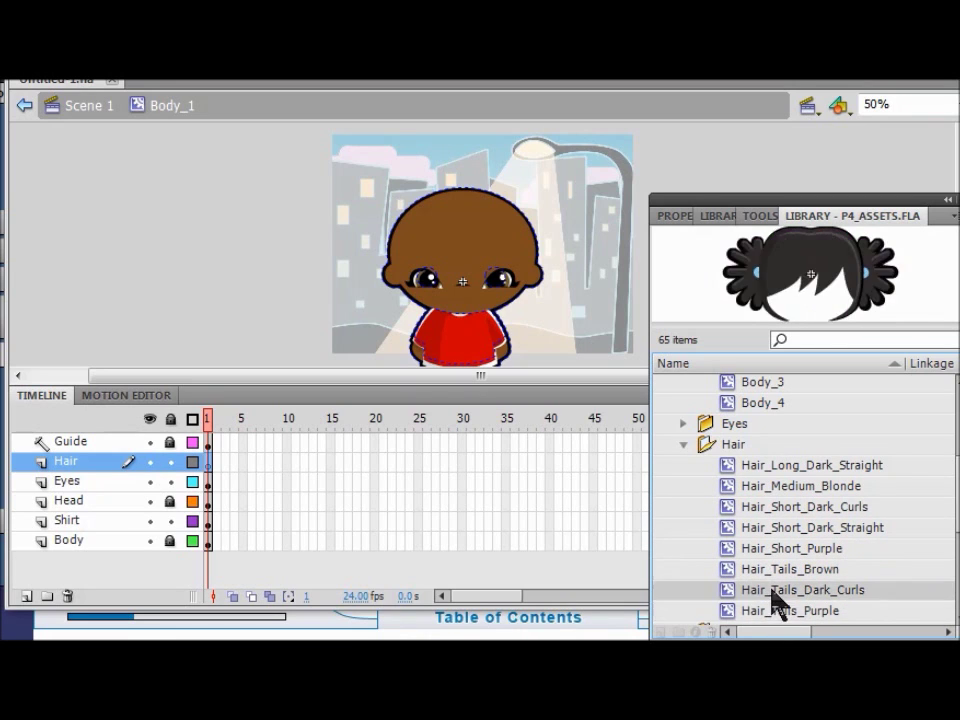
drag(822, 265, 464, 233)
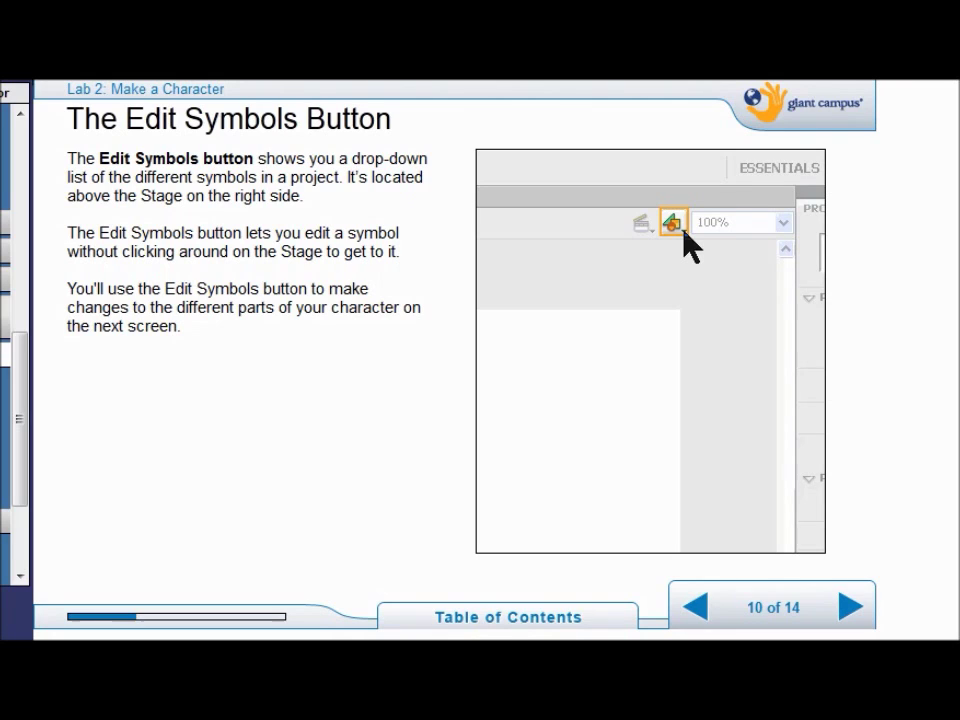
Return to Flash, open the Hair_Tails_Dark_Curls symbol for editing and unlock its Hair layer
key(alt+Tab)
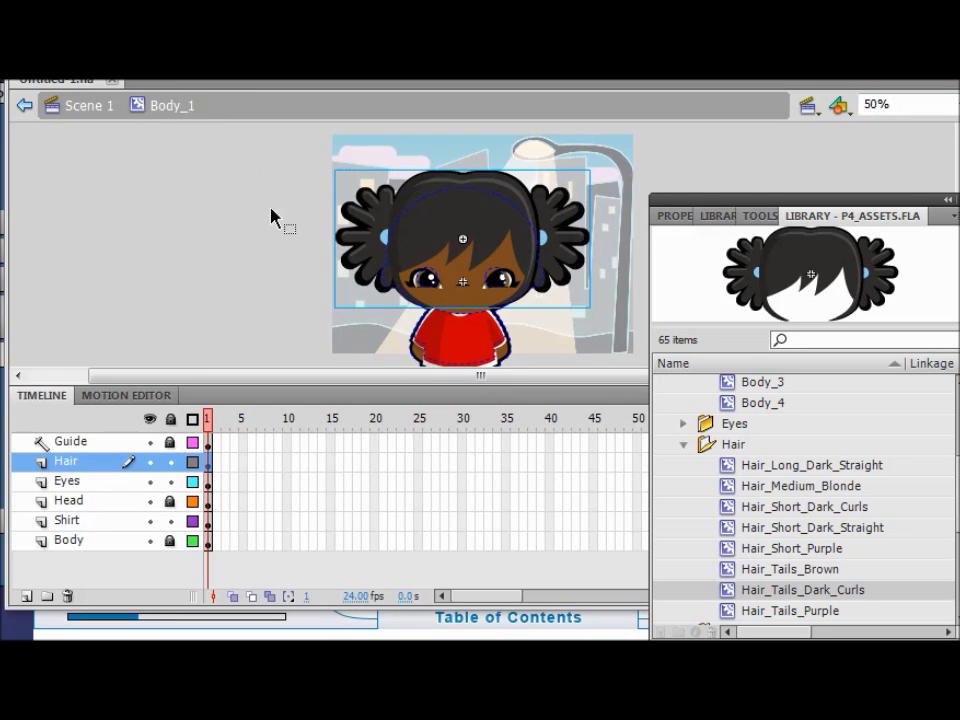
click(849, 111)
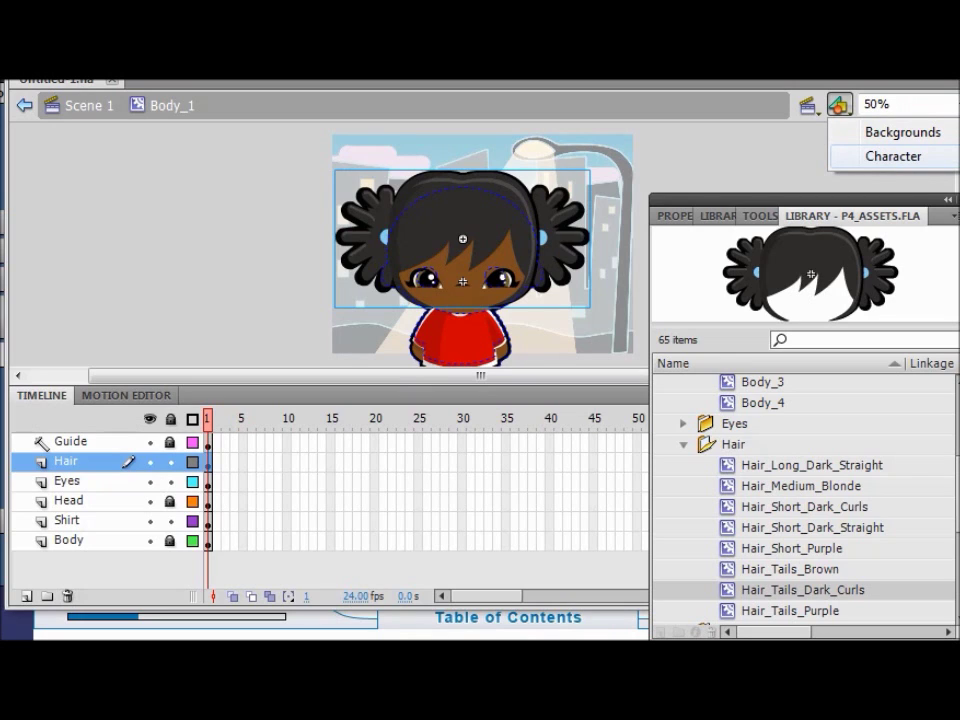
double_click(795, 283)
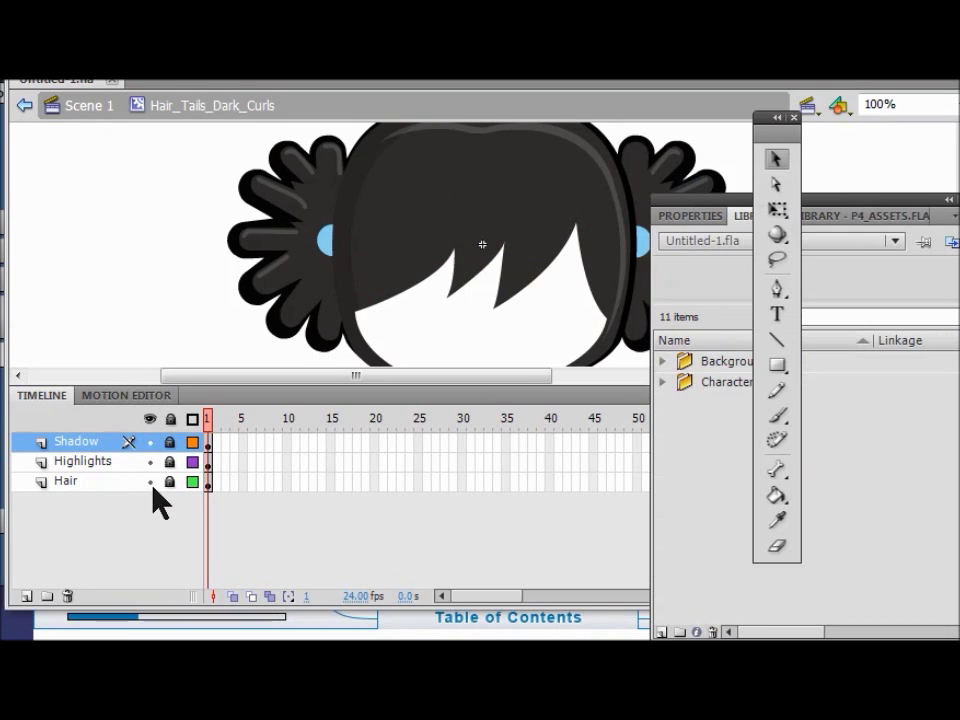
click(170, 482)
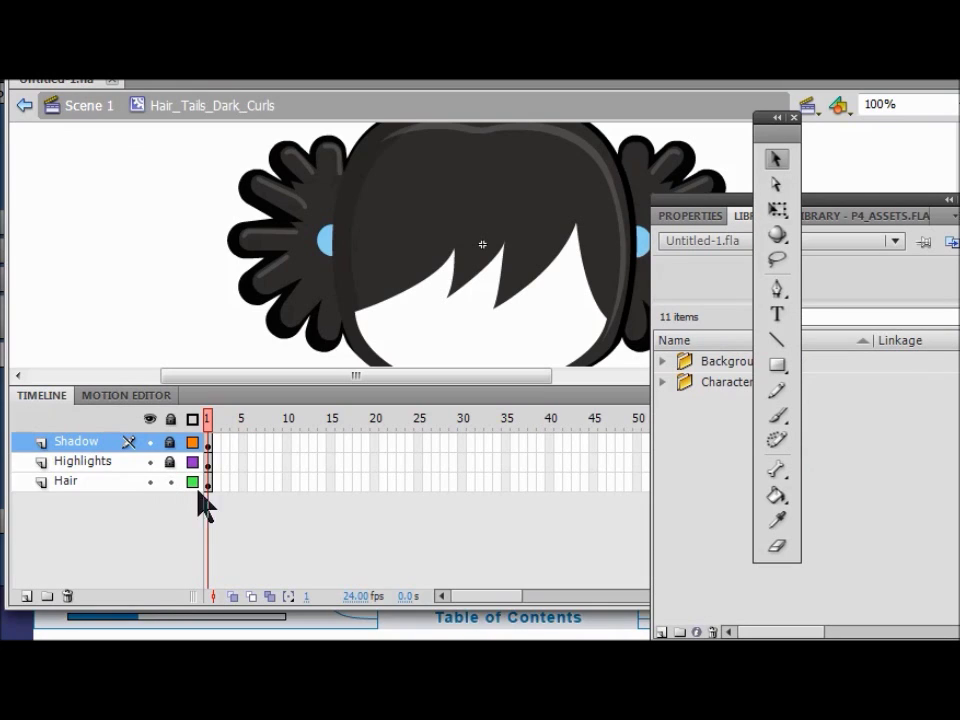
Recolour the two light blue hair ties beside the pigtails red
click(328, 244)
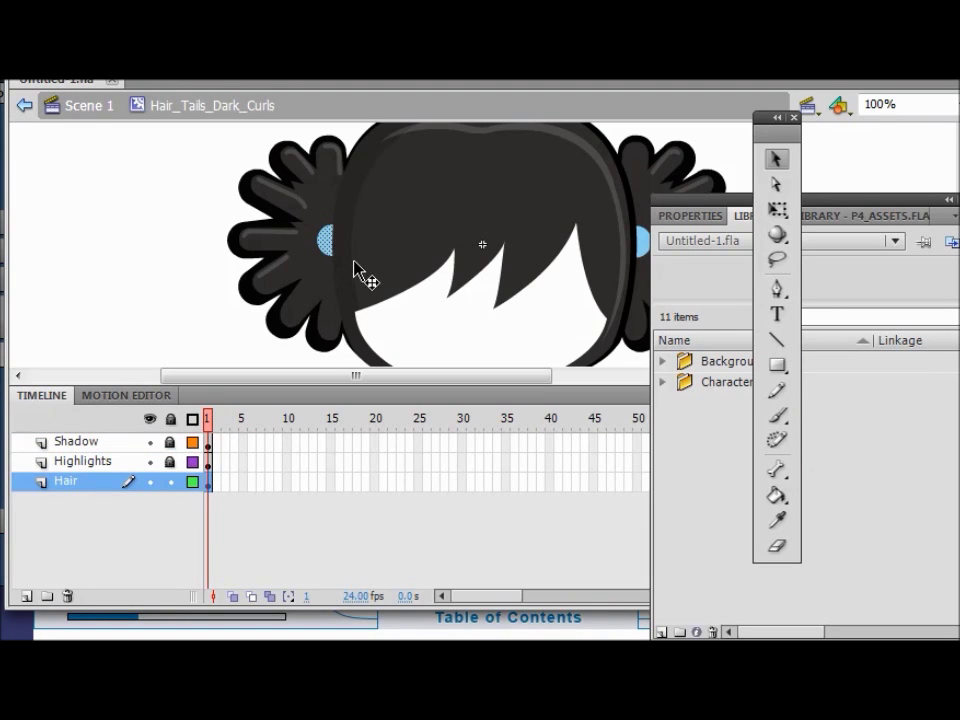
click(680, 214)
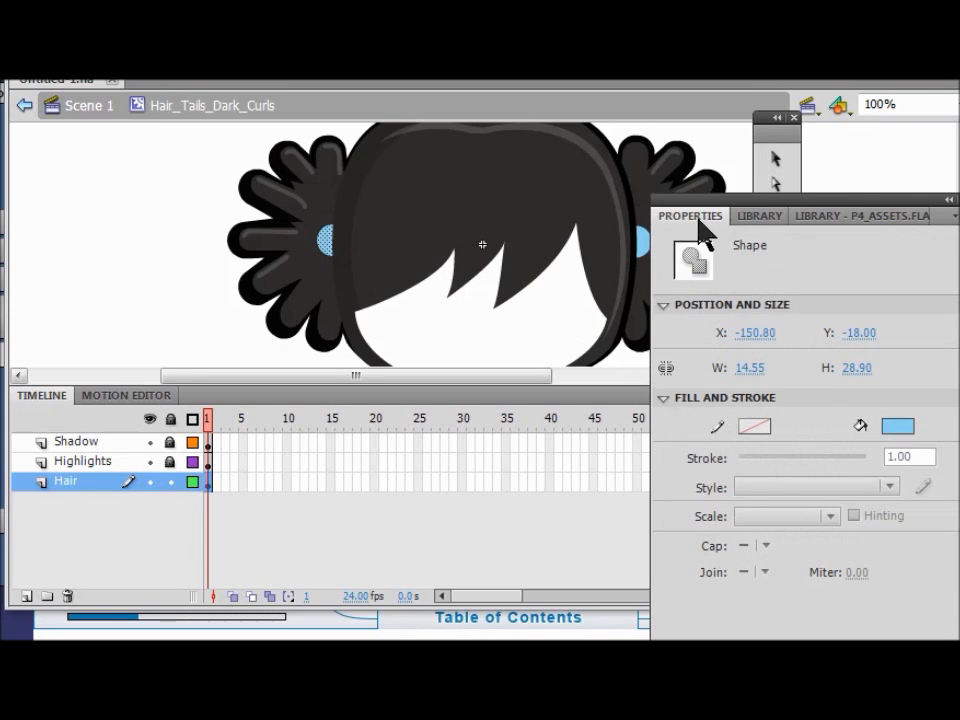
click(899, 430)
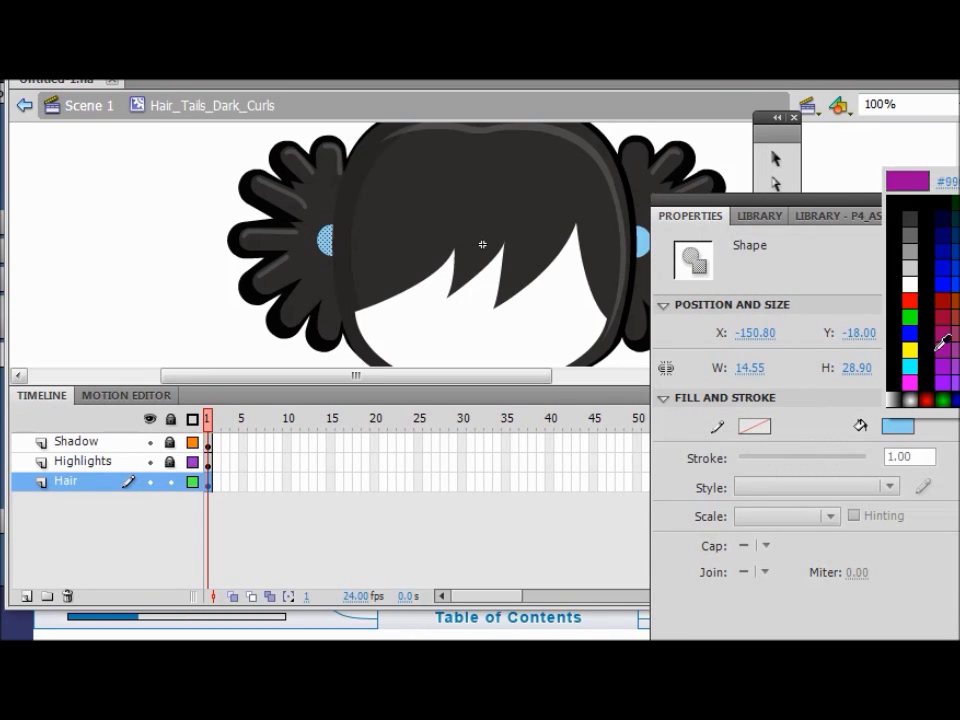
click(912, 299)
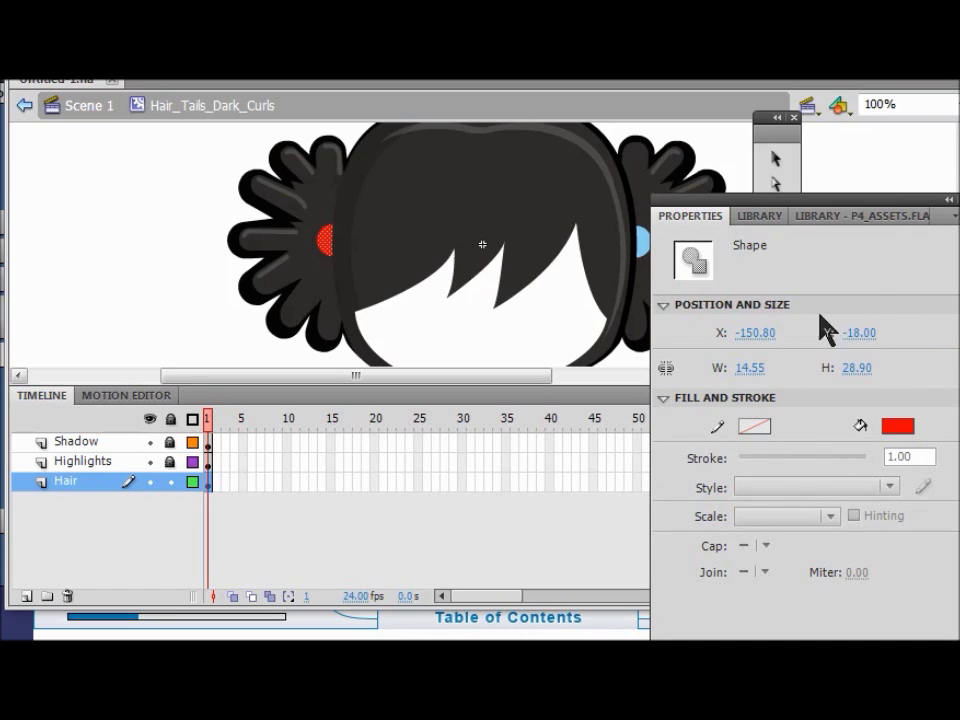
click(778, 158)
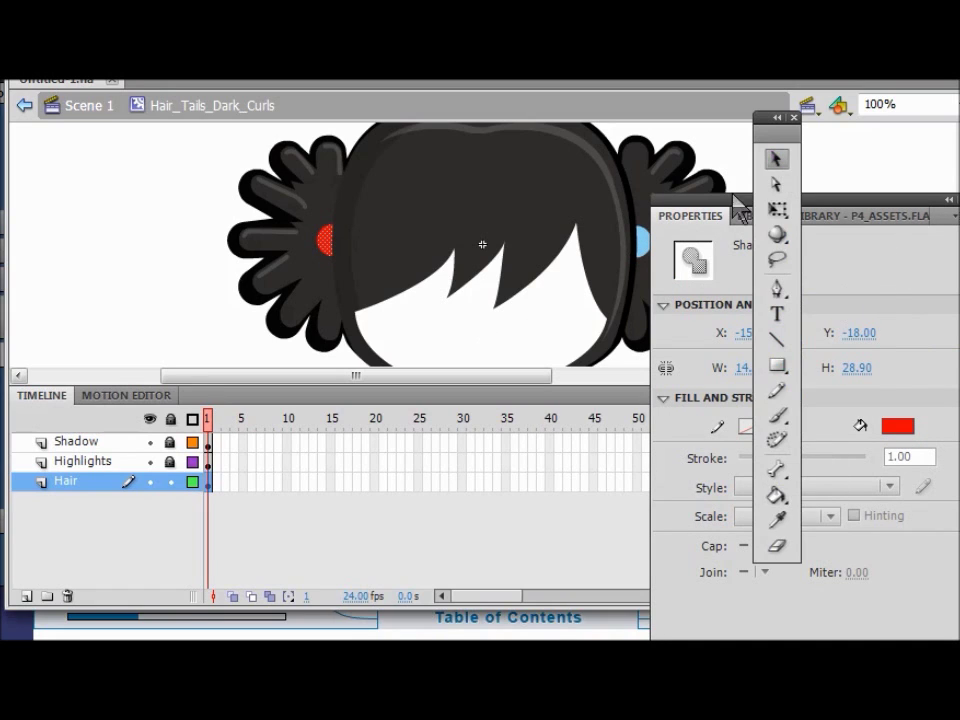
click(648, 247)
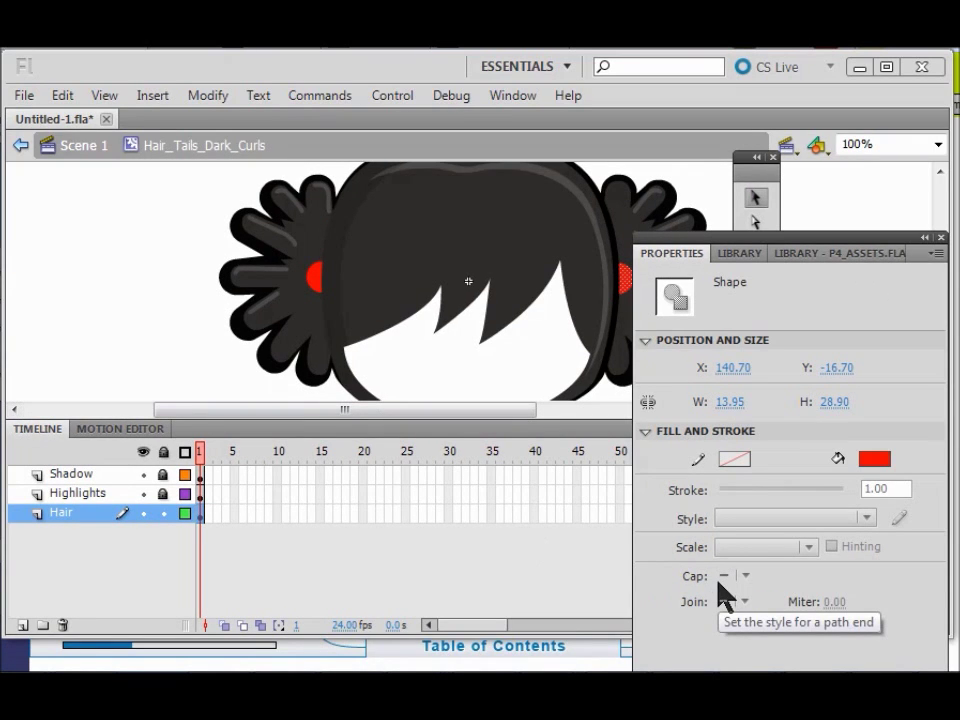
click(278, 280)
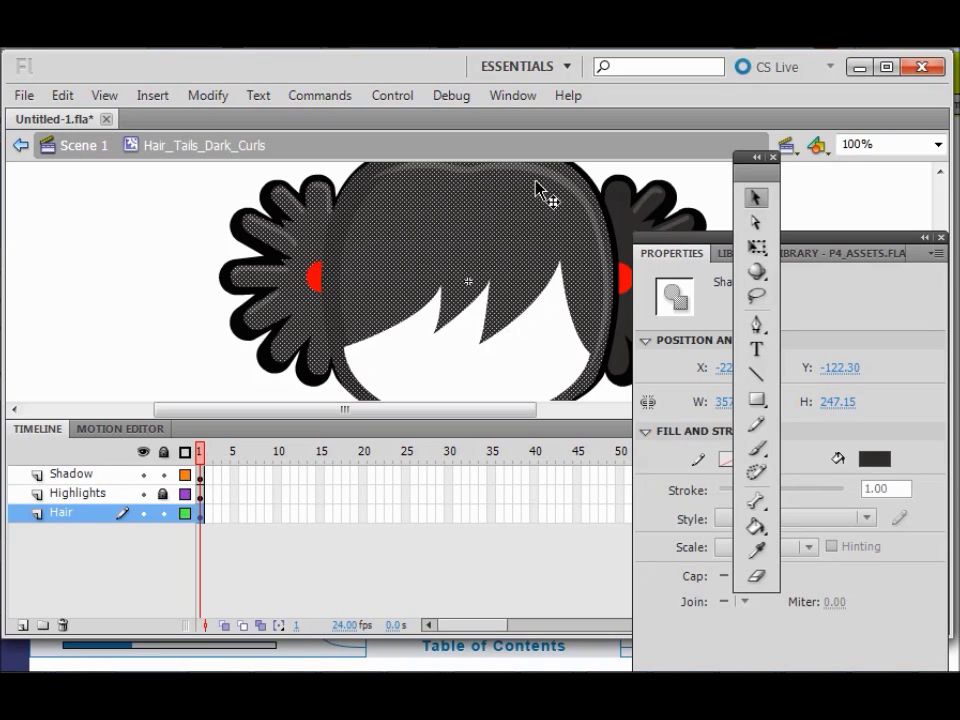
click(655, 212)
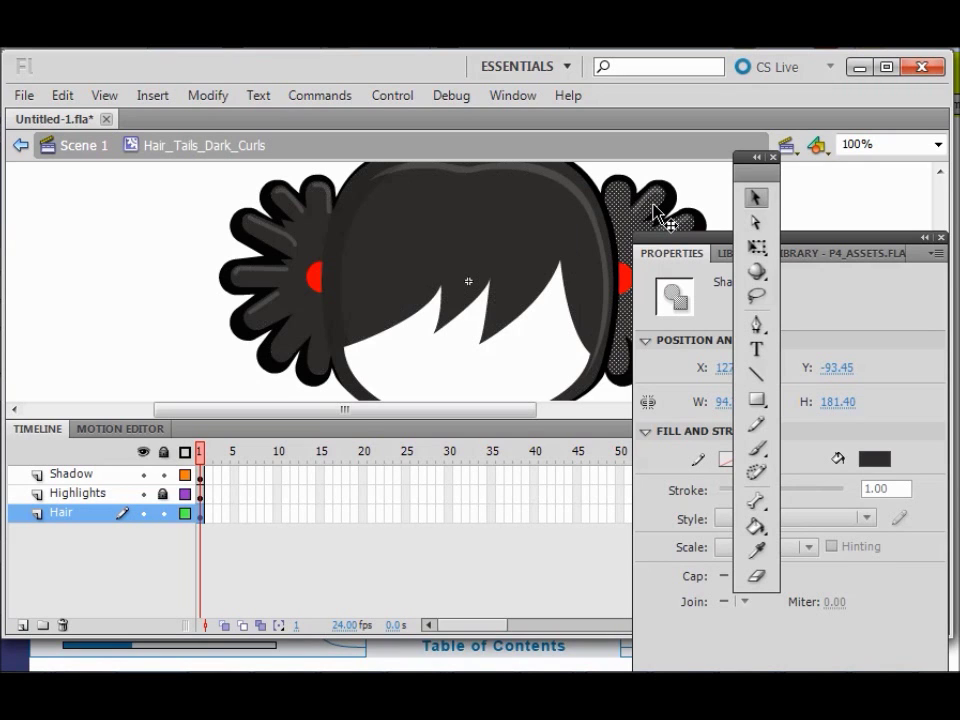
click(306, 240)
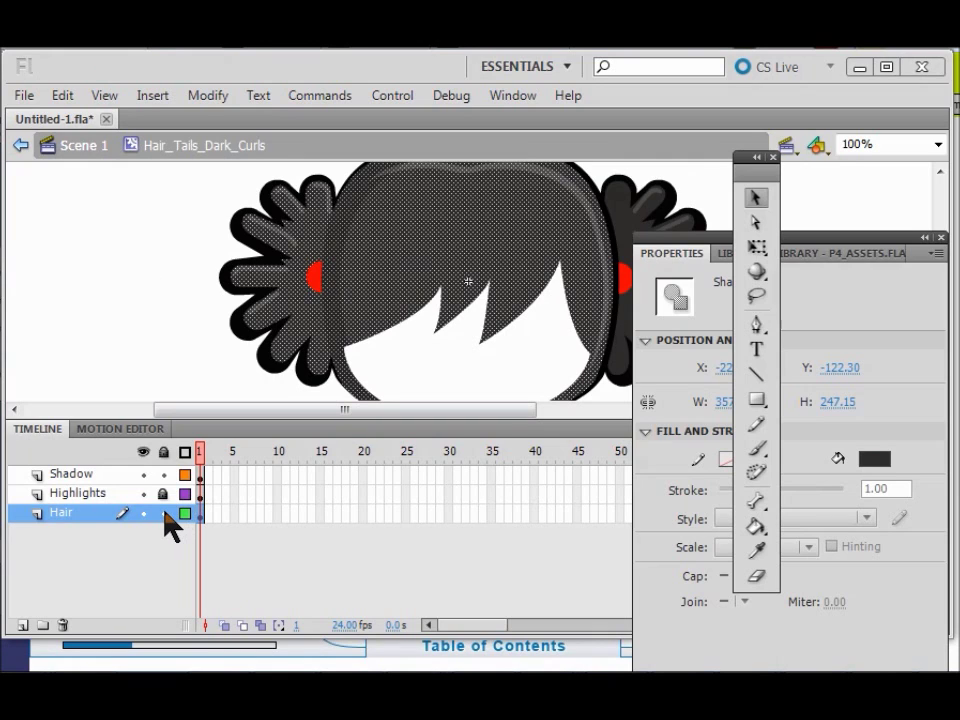
Lock the hair symbol's Hair and Shadow layers and return to Scene 1
drag(165, 514, 166, 475)
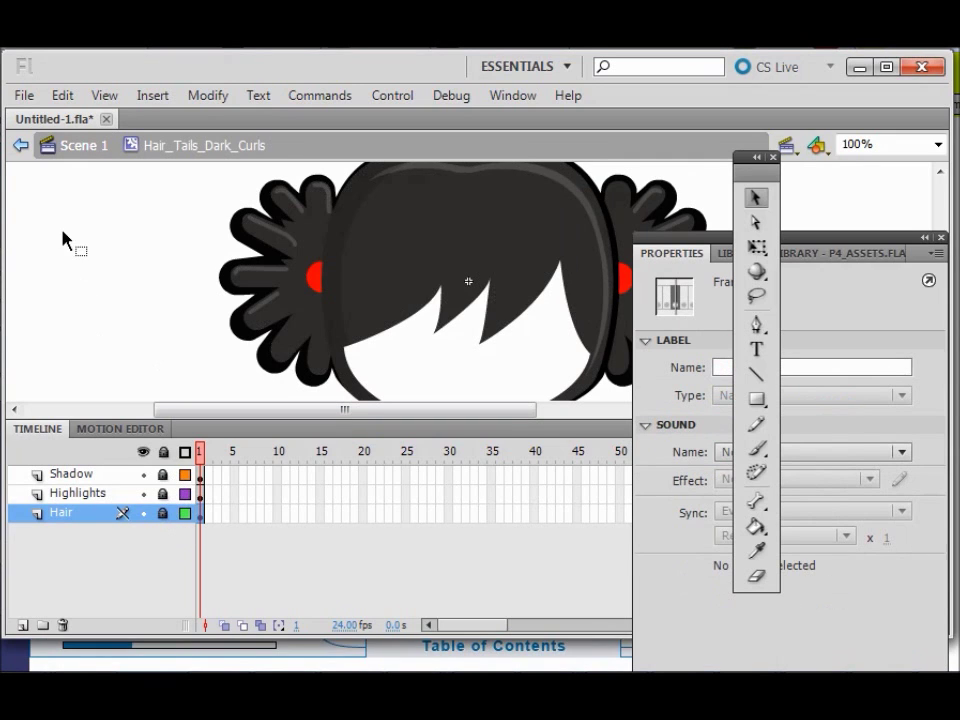
click(21, 146)
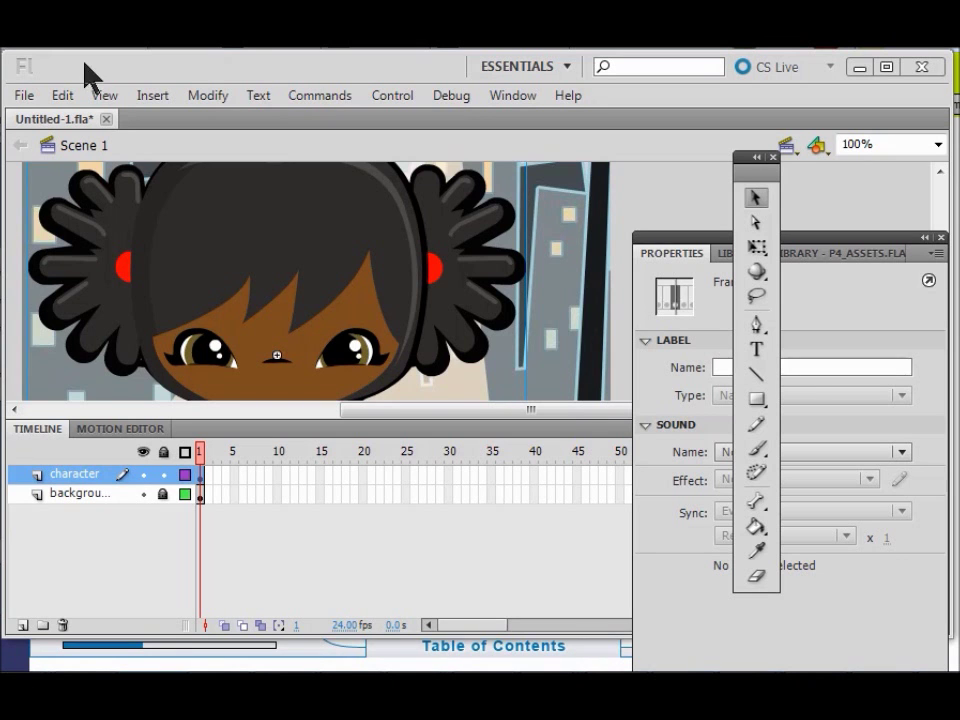
Lock the character layer and add a layer named viuce above it
click(163, 474)
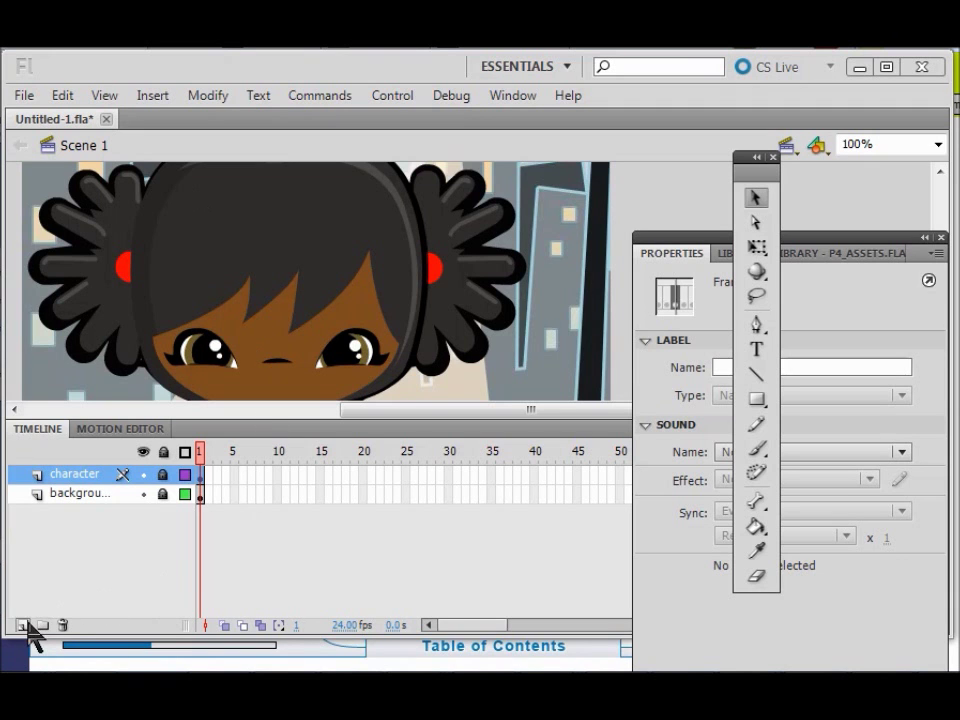
click(23, 625)
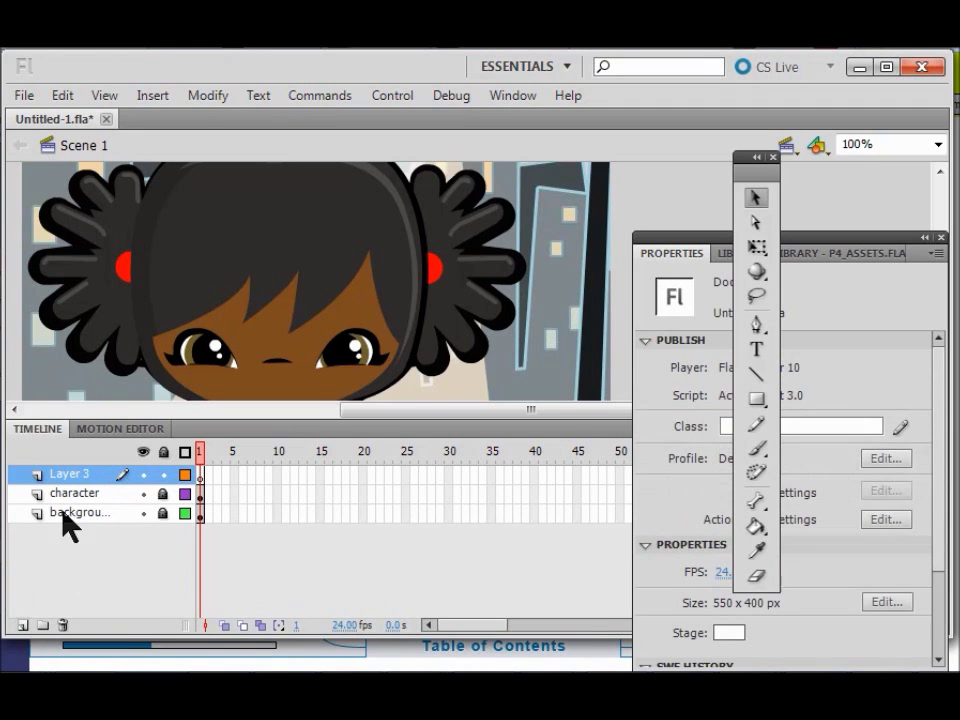
double_click(68, 476)
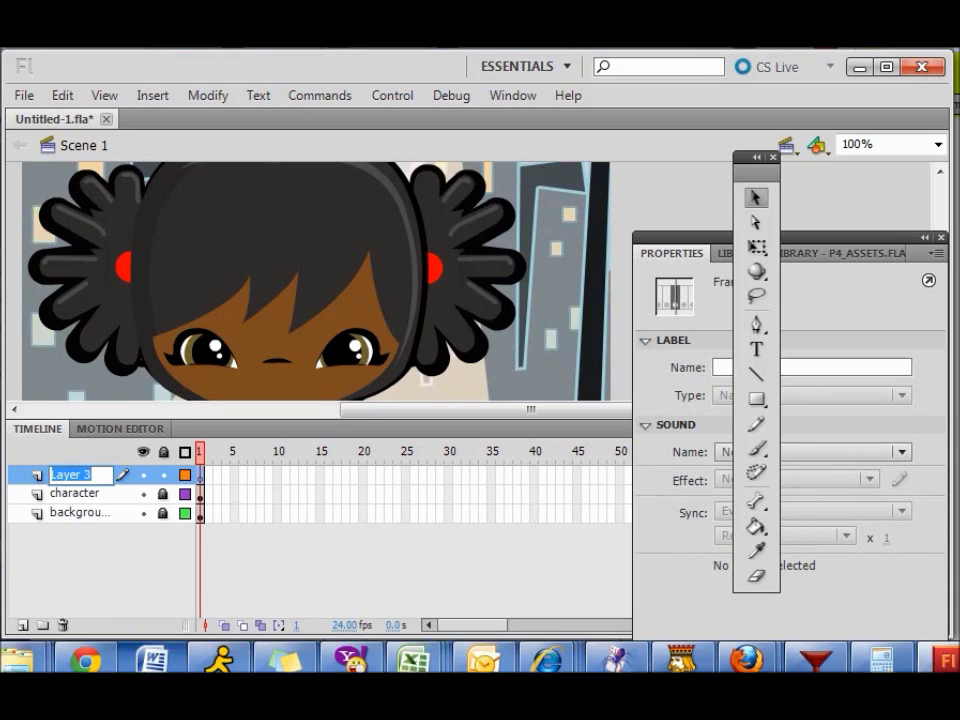
text(vi)
text(ce)
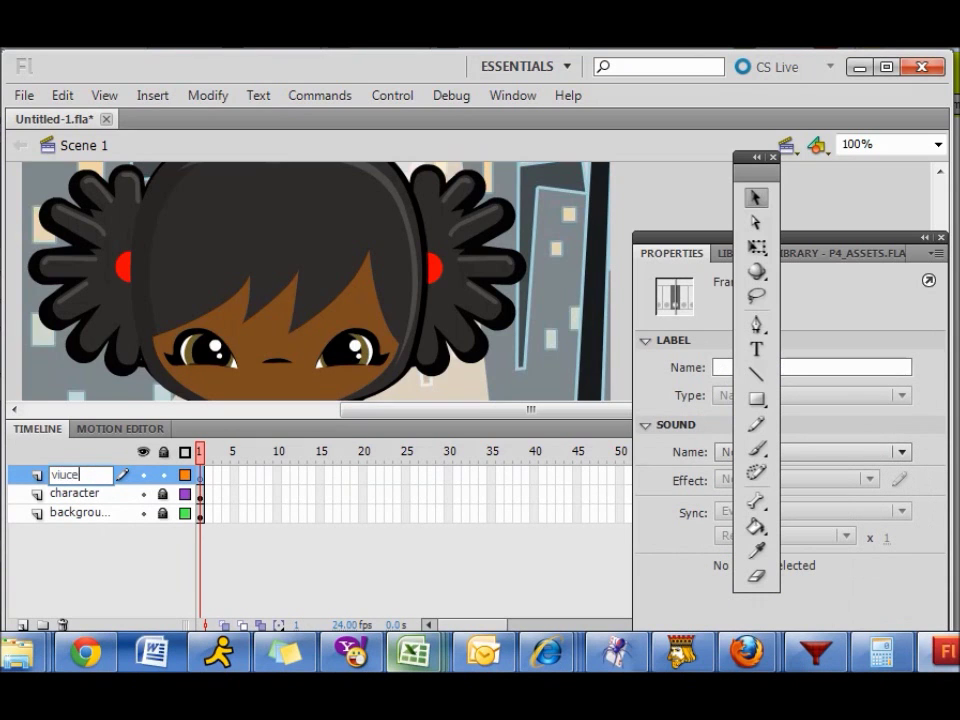
key(Return)
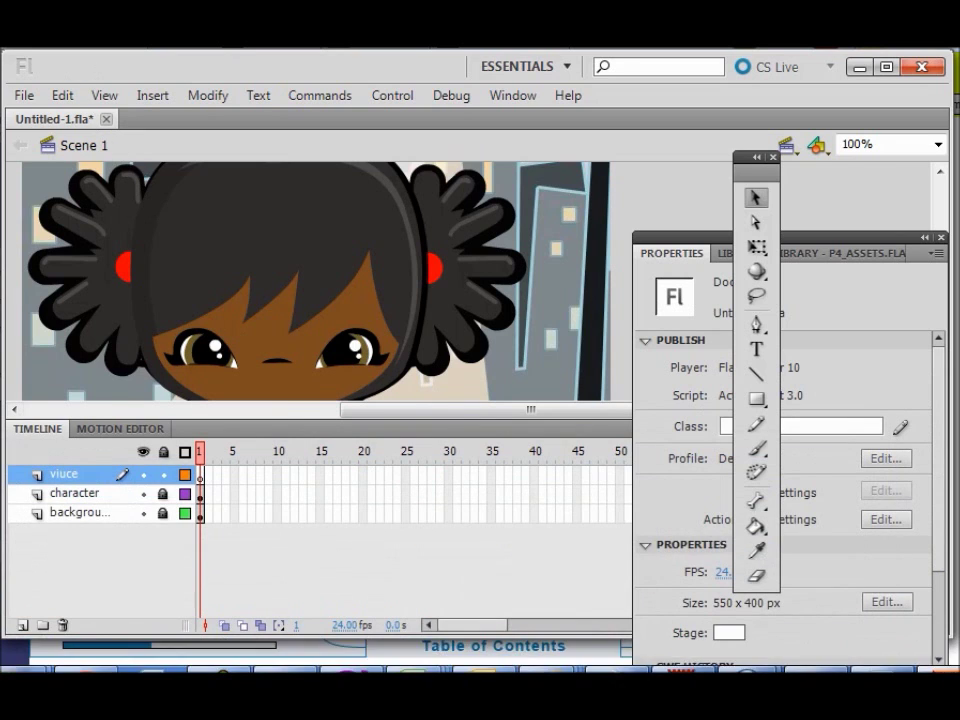
In the P4_Assets library, collapse the Hair, Shirts and Body folders and expand the Voices folder
key(alt+Tab)
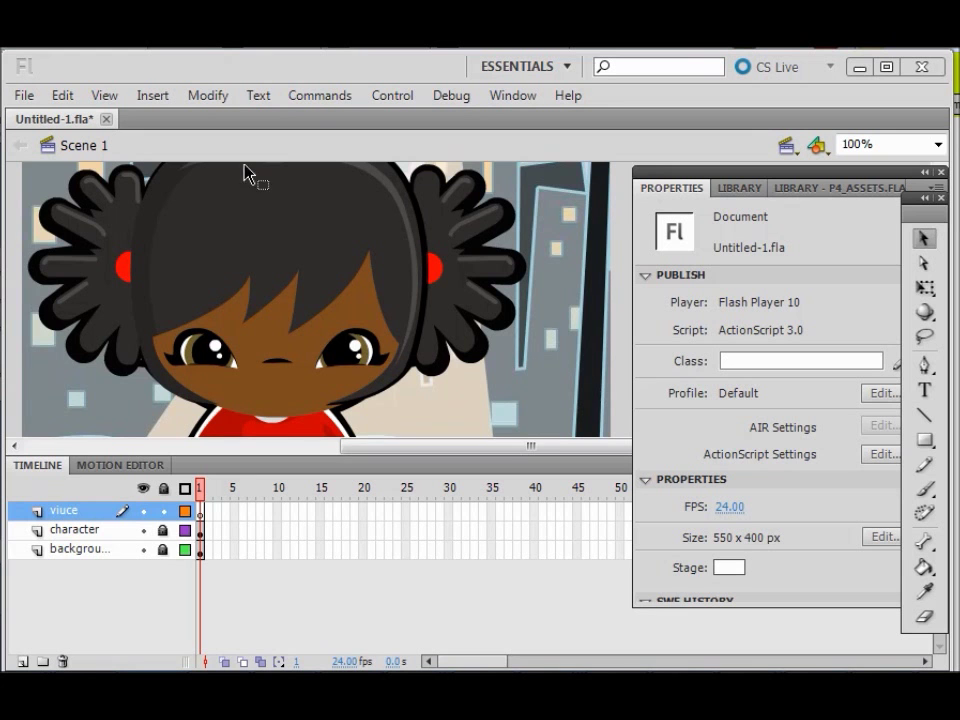
click(792, 189)
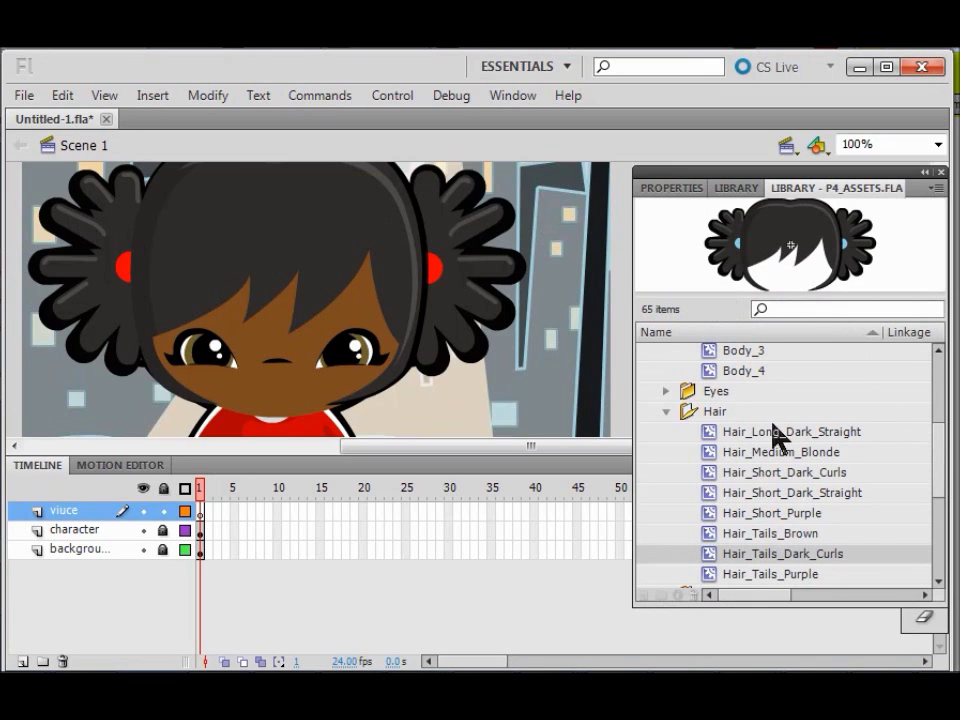
click(666, 411)
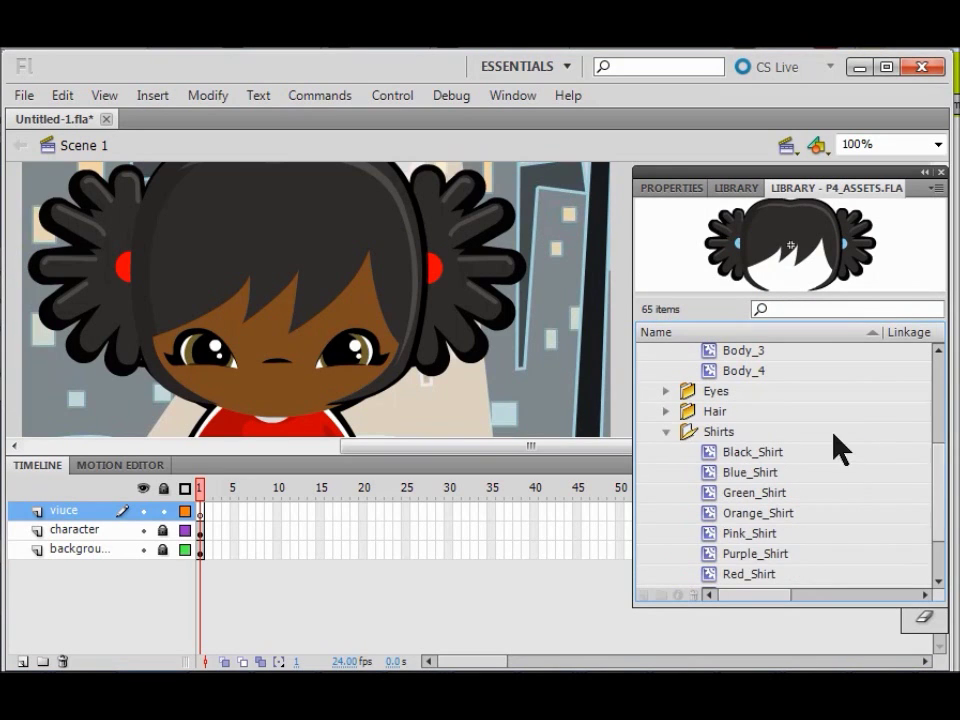
click(665, 432)
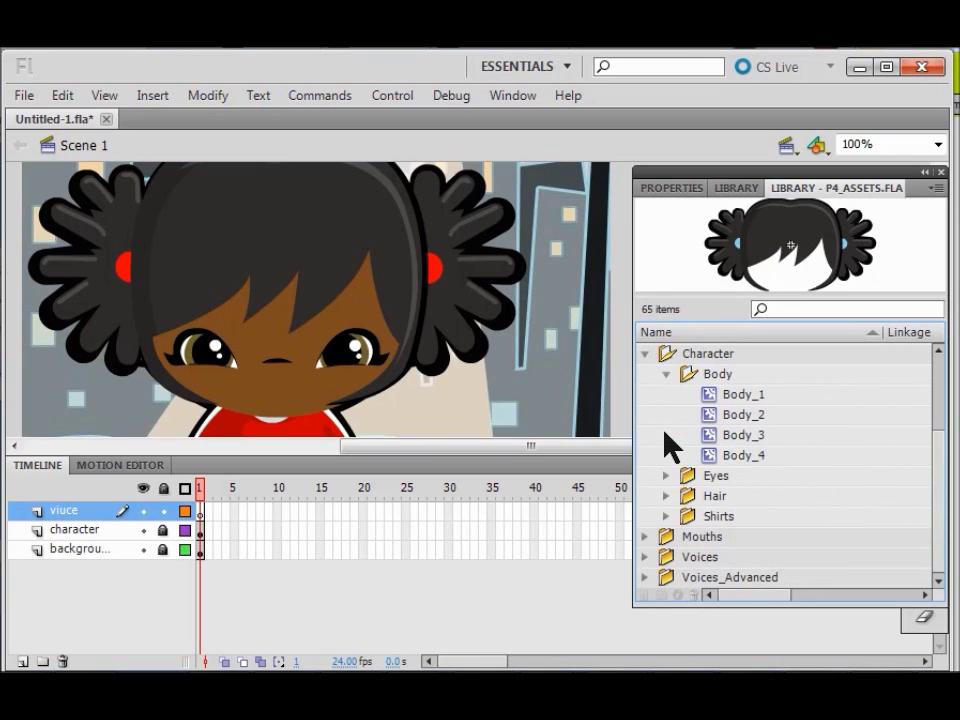
click(667, 374)
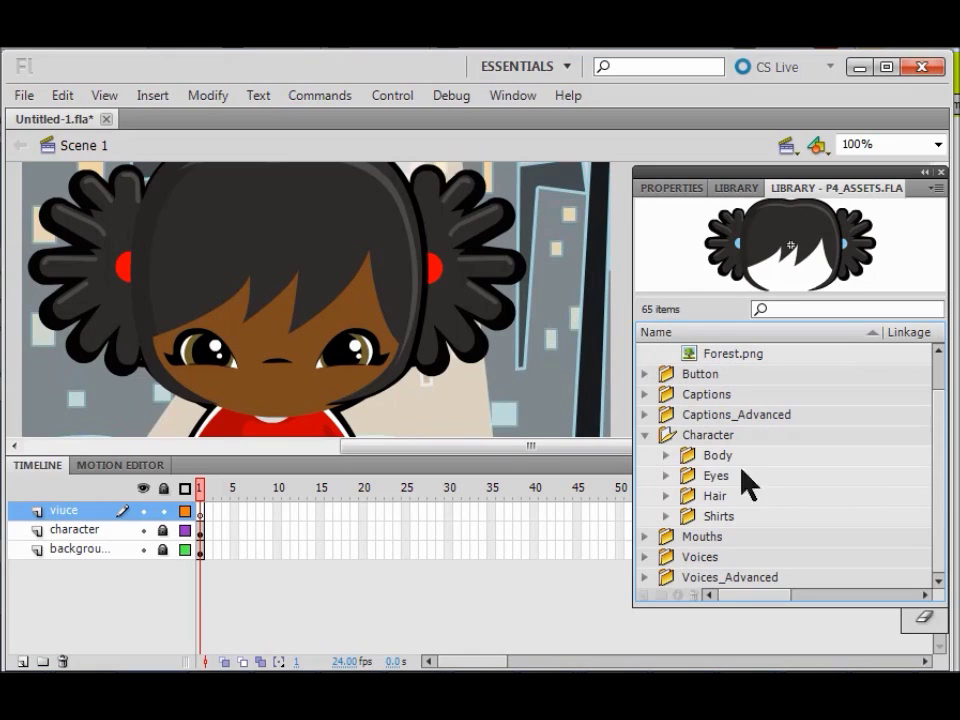
click(645, 556)
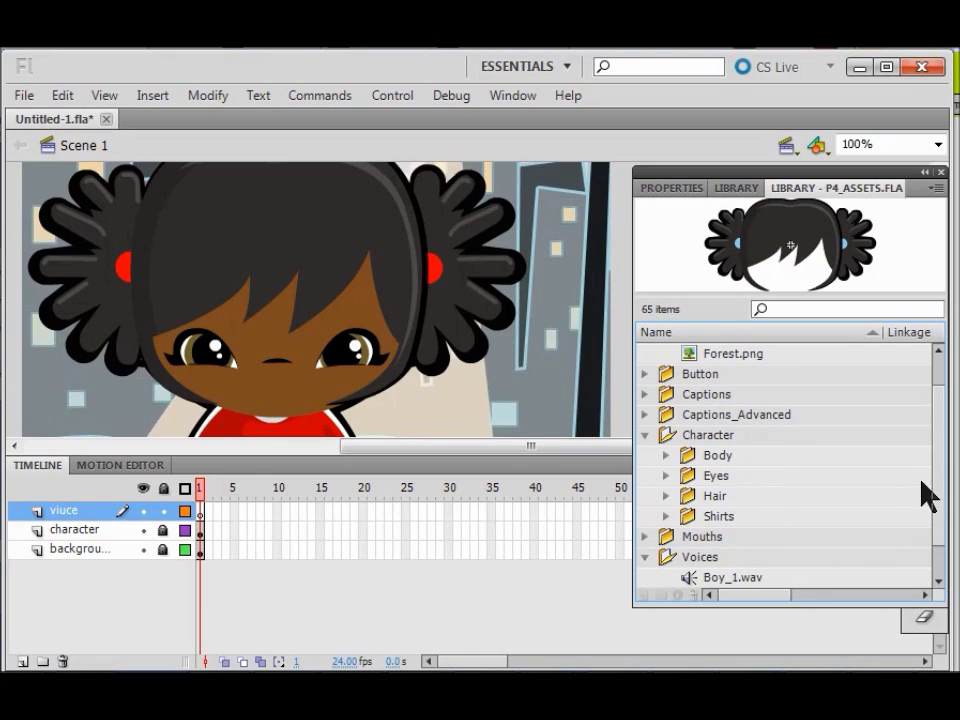
Preview the Boy_1.wav and Girl_1.wav voices from the Voices folder and add Girl_1.wav to the viuce layer
scroll(936, 490, down, 2)
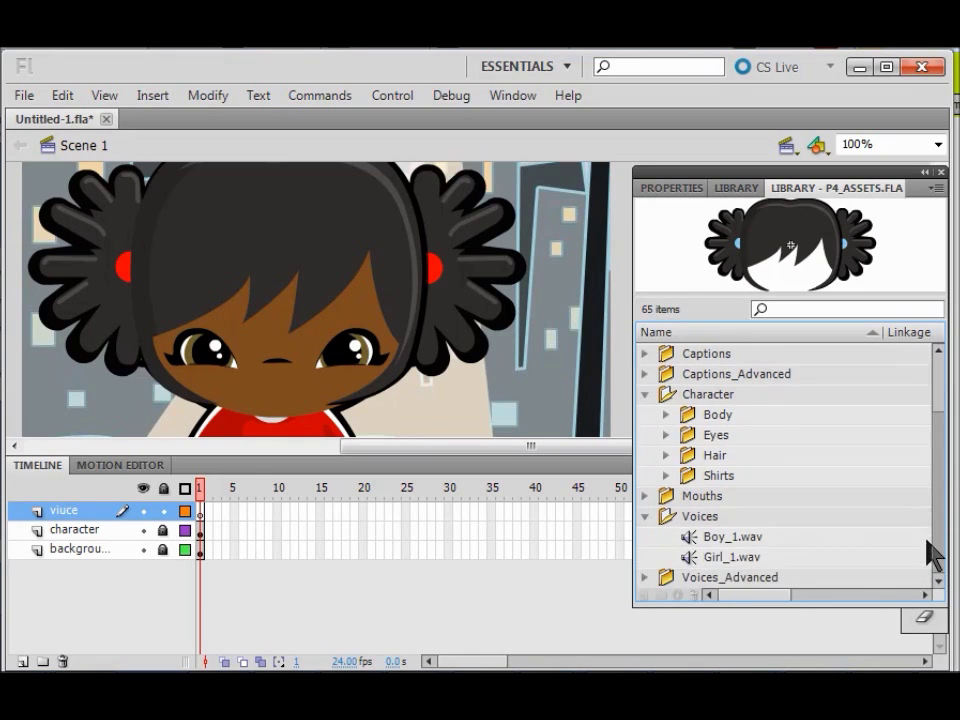
double_click(738, 540)
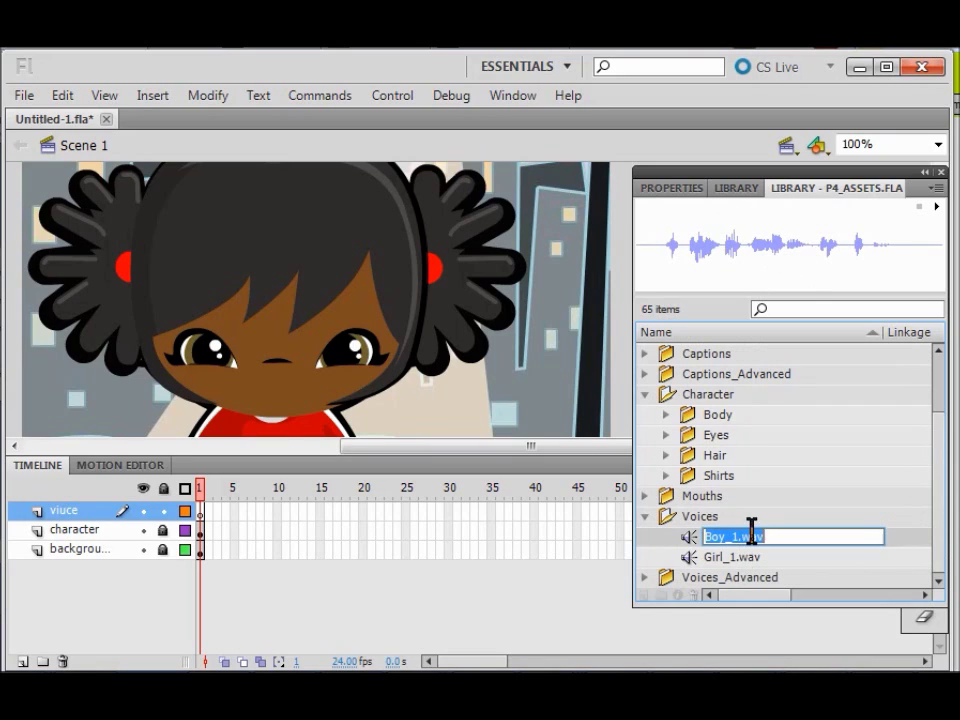
click(936, 207)
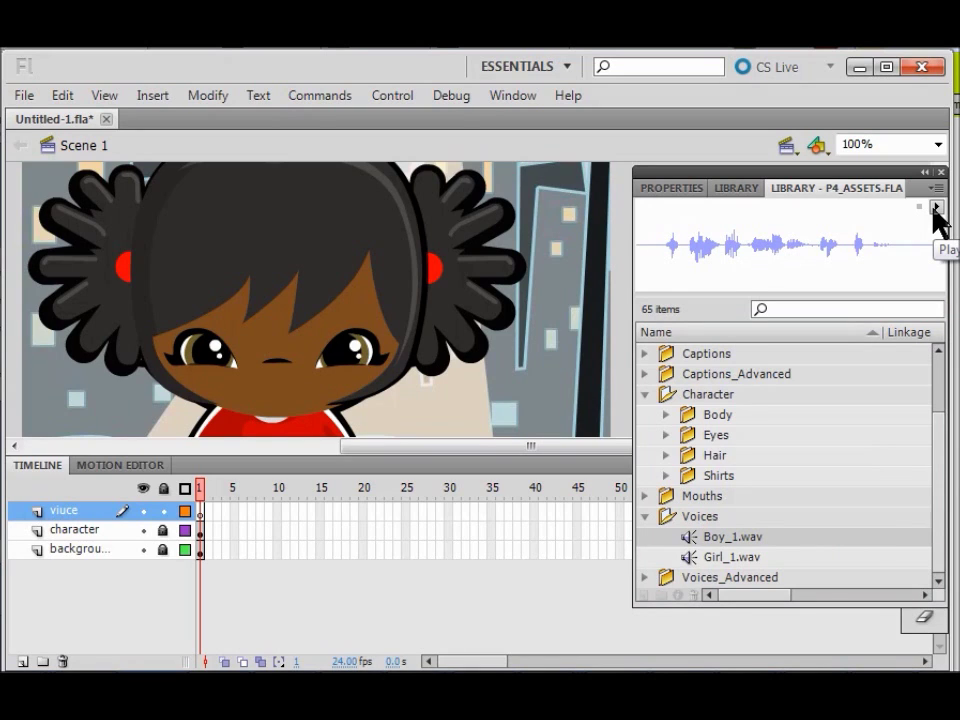
double_click(725, 557)
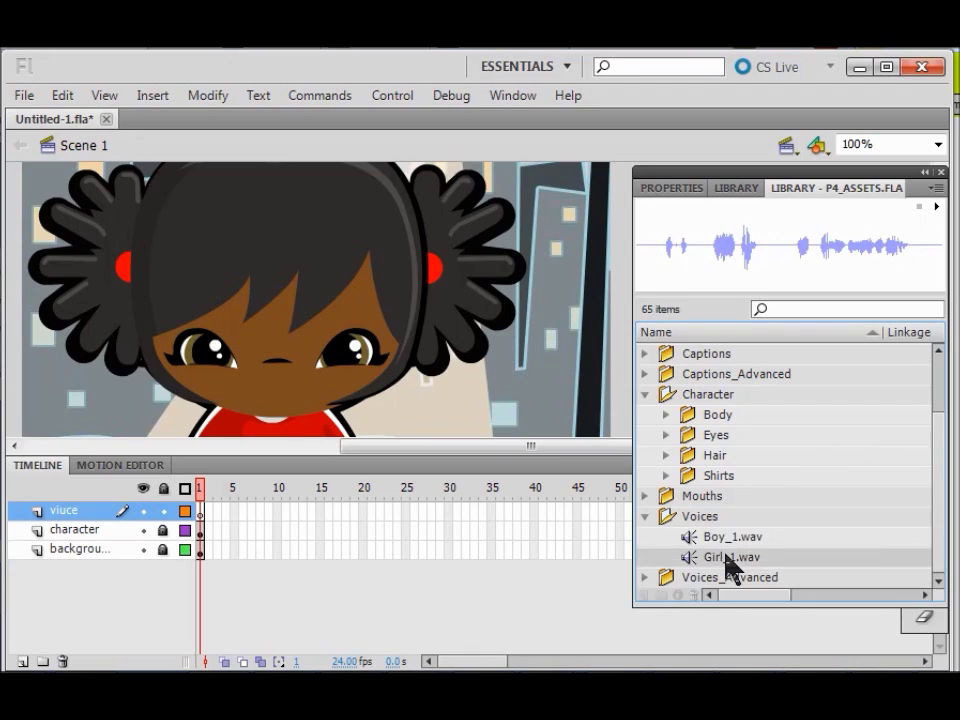
click(936, 207)
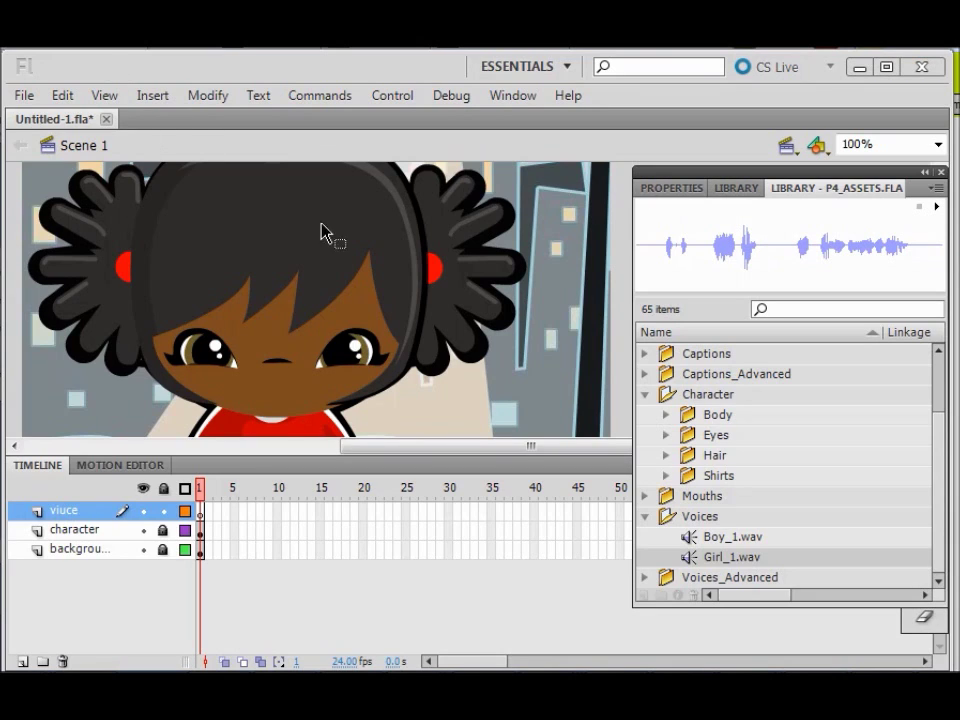
drag(745, 562, 435, 440)
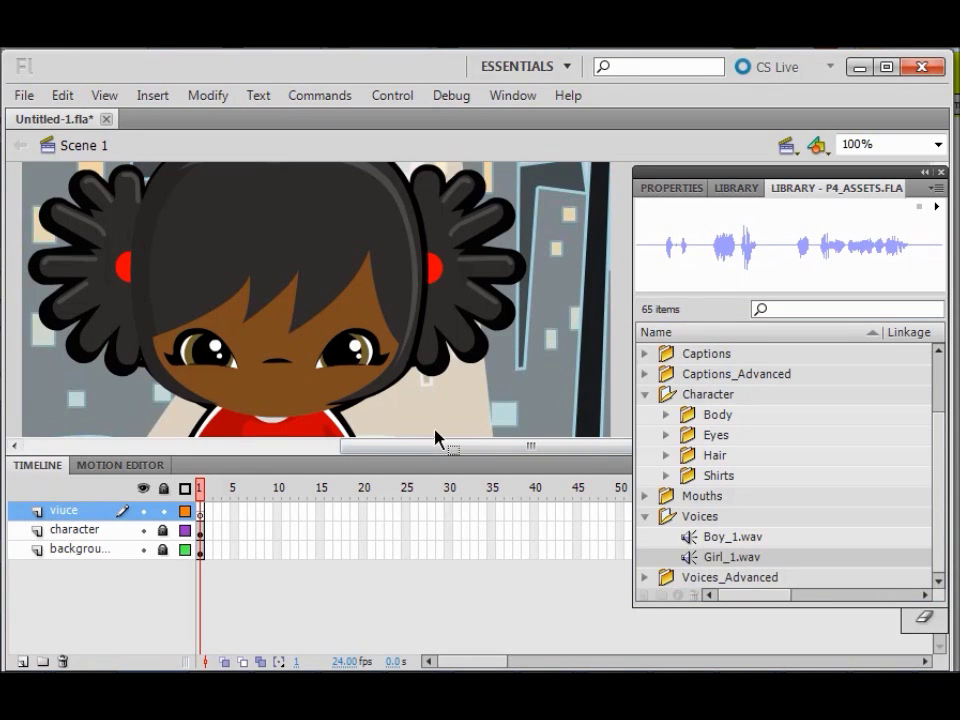
Save the document, and save it again under the name lipsynch in the Project_4_Resources folder
click(24, 96)
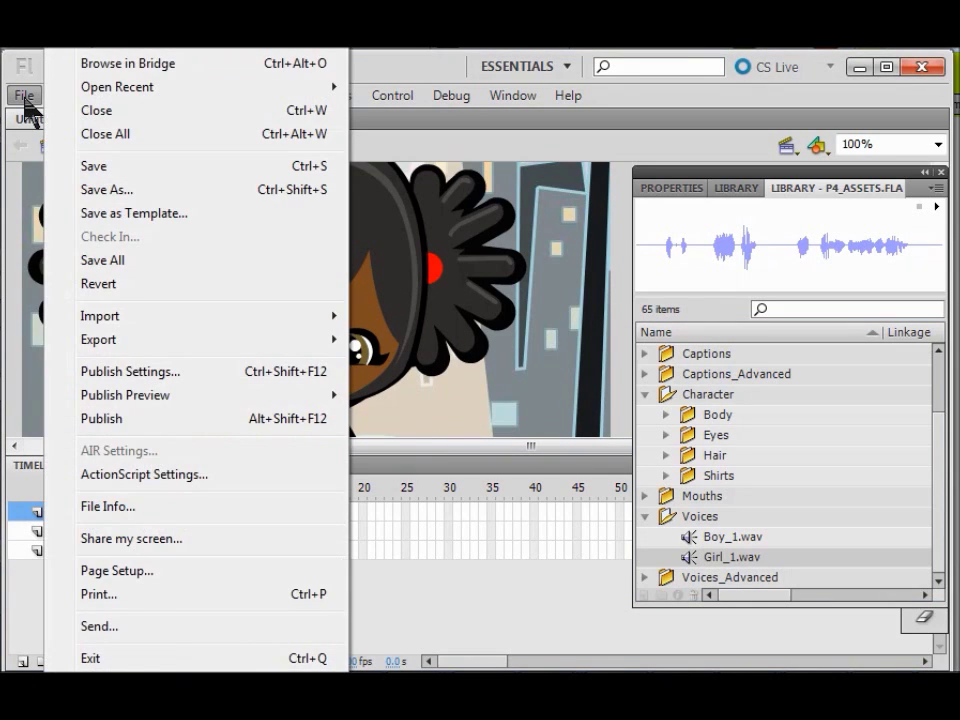
click(84, 167)
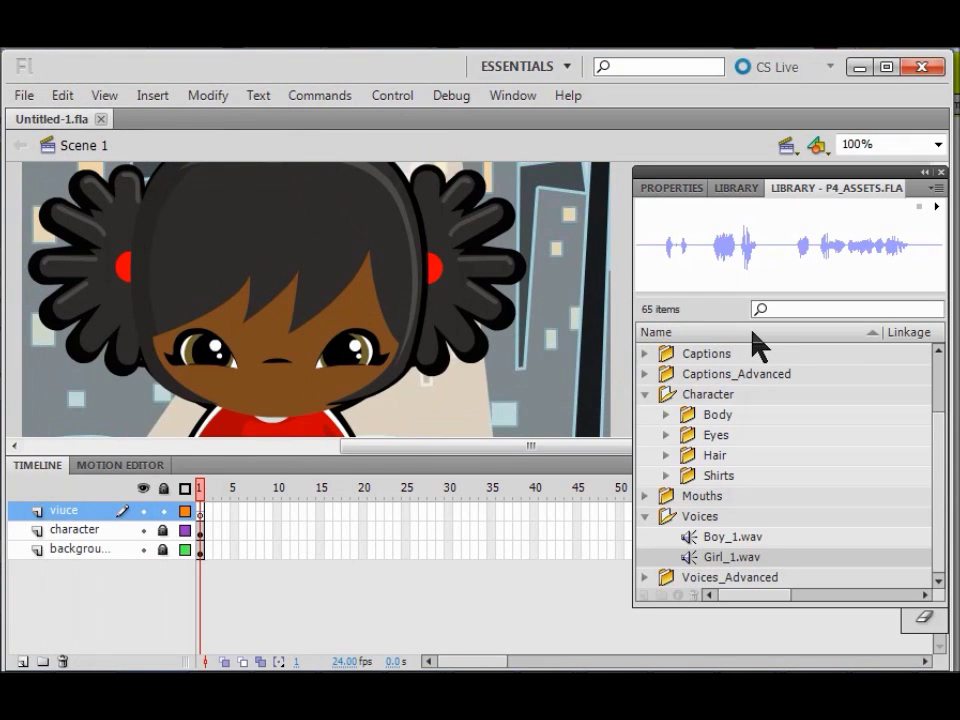
click(24, 96)
click(112, 190)
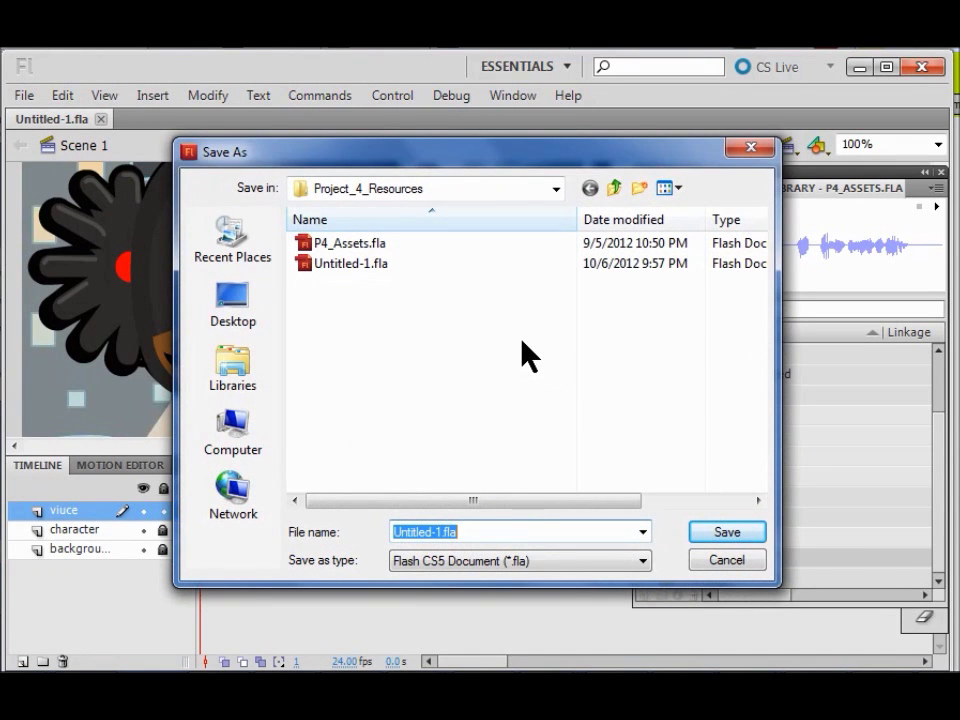
text(lip)
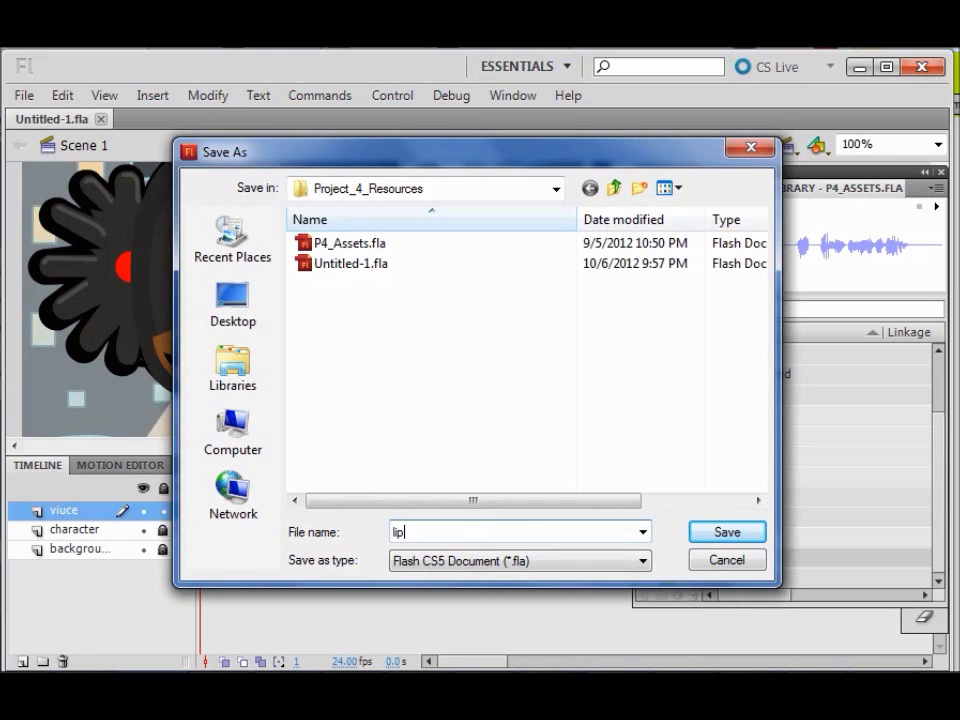
text(synch)
click(733, 535)
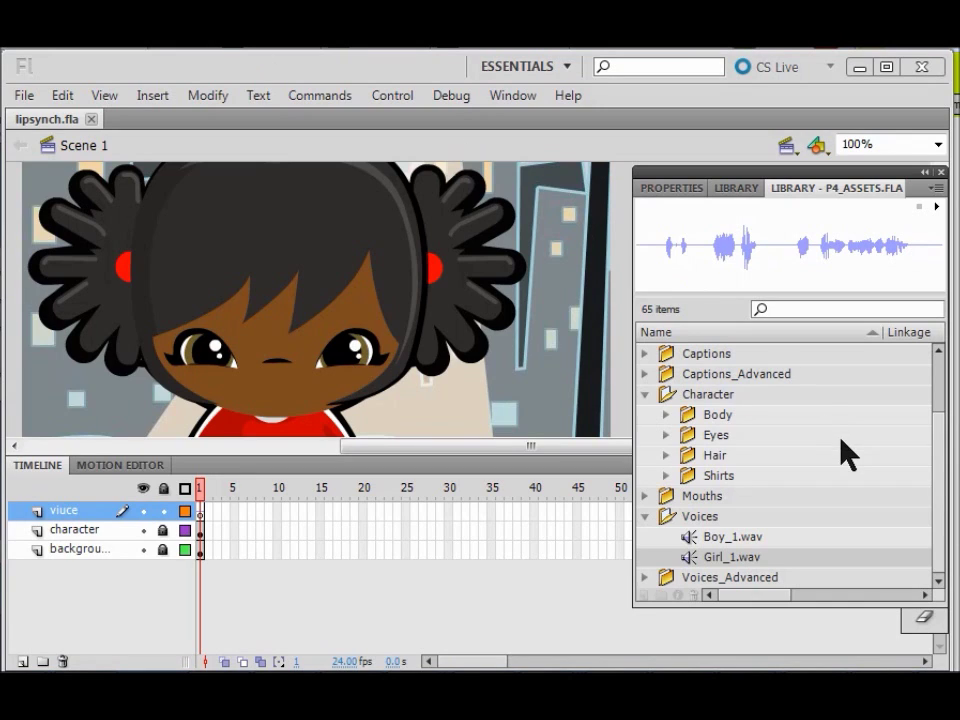
Set the sync of the Girl_1.wav sound on frame 1 of the viuce layer to Stream
click(670, 189)
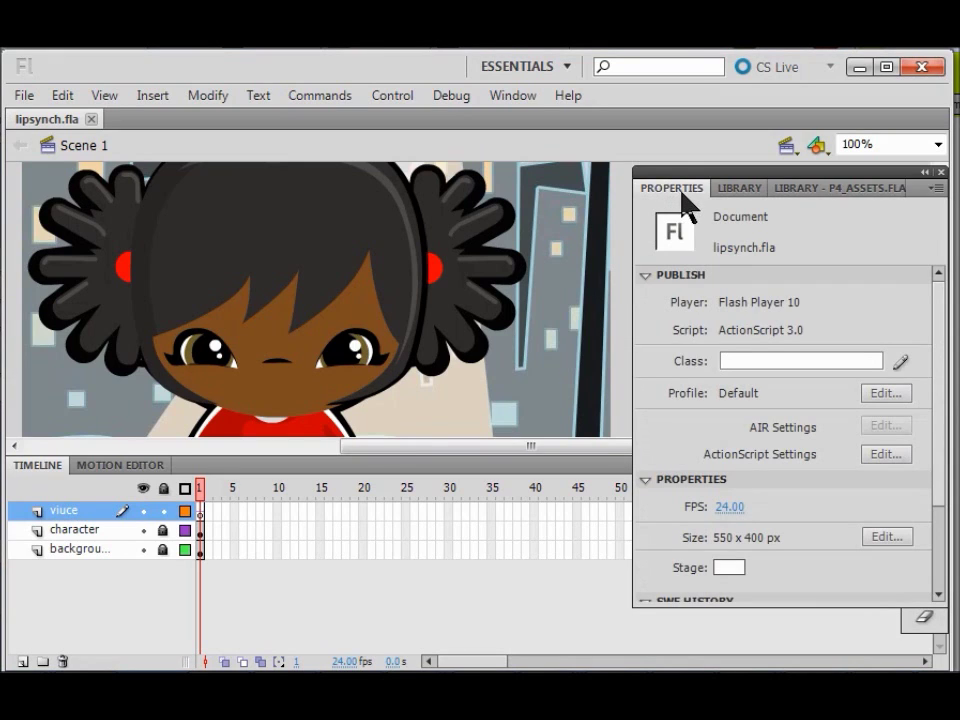
click(200, 512)
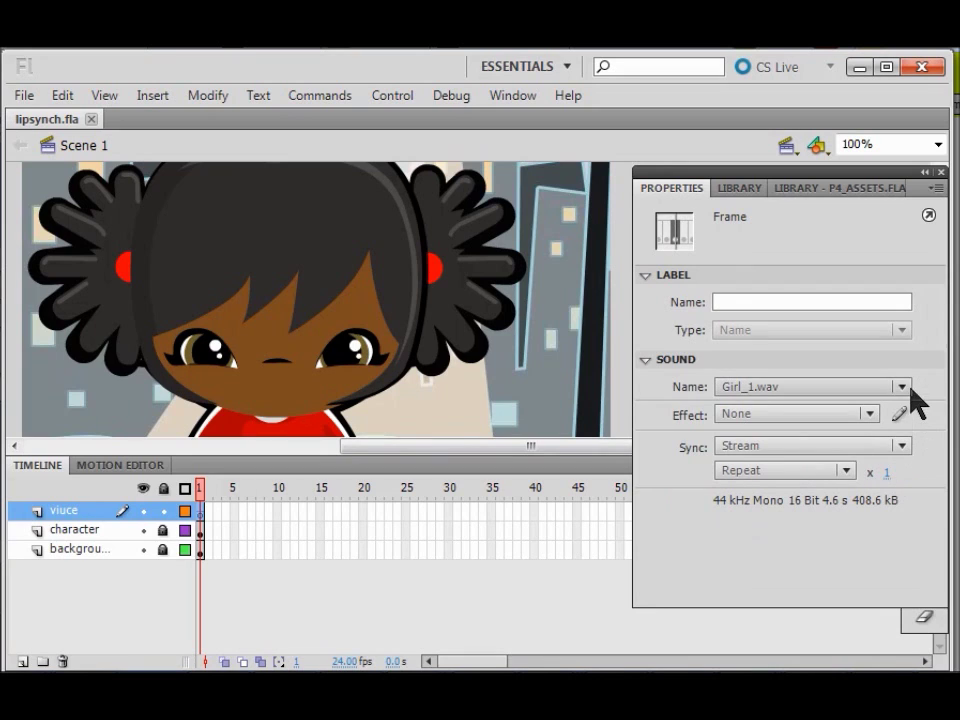
click(910, 446)
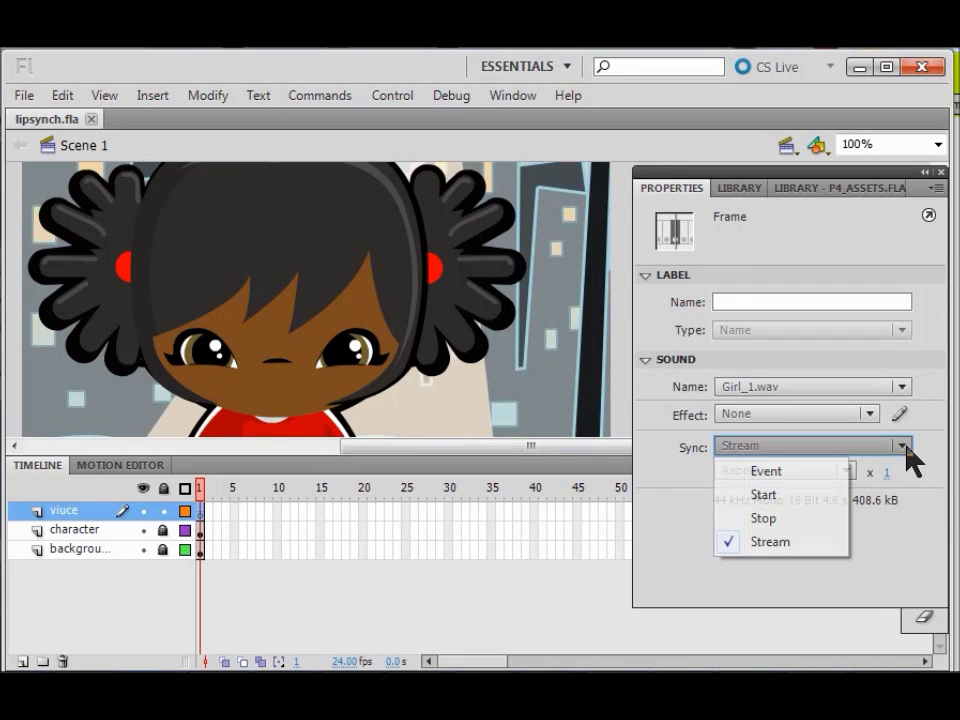
click(789, 543)
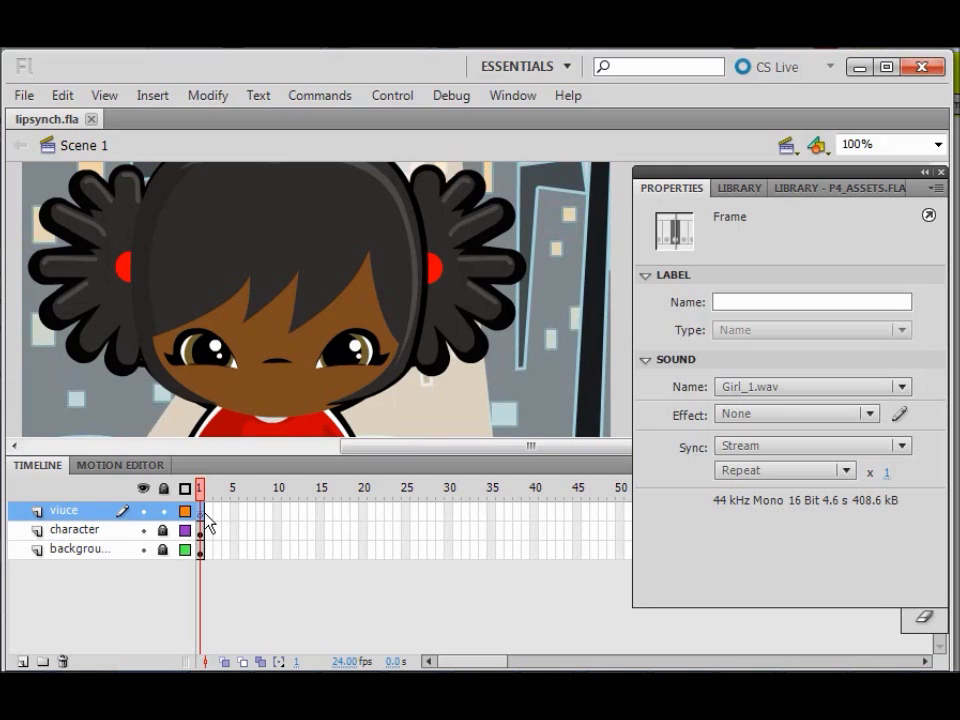
Extend the viuce layer to frame 120 for the whole voice clip, and insert one more frame at its end
drag(260, 520, 617, 524)
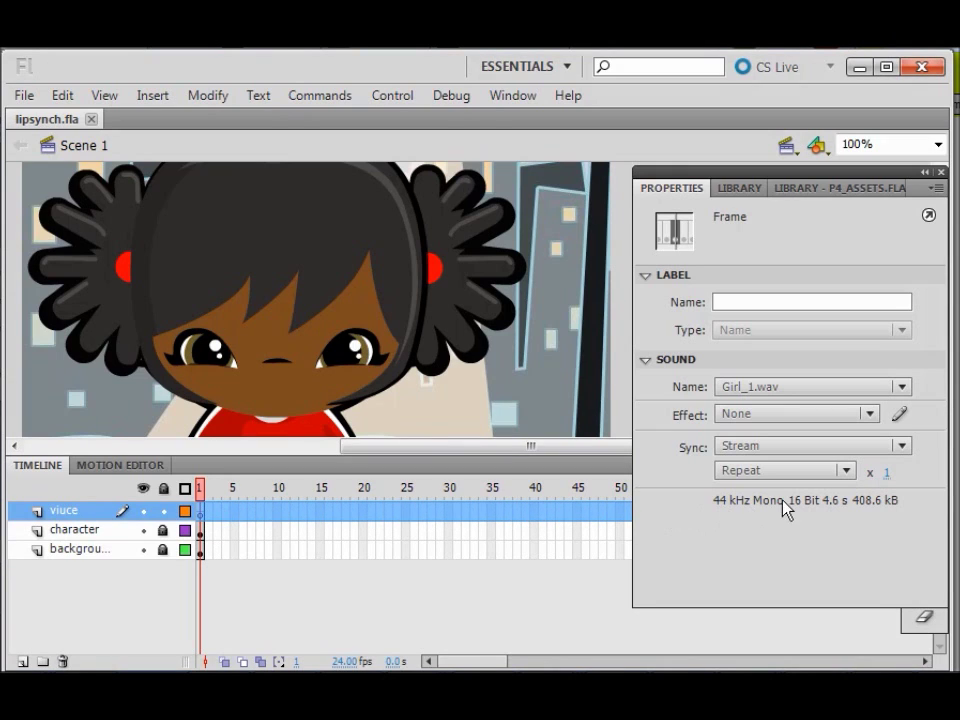
key(F5)
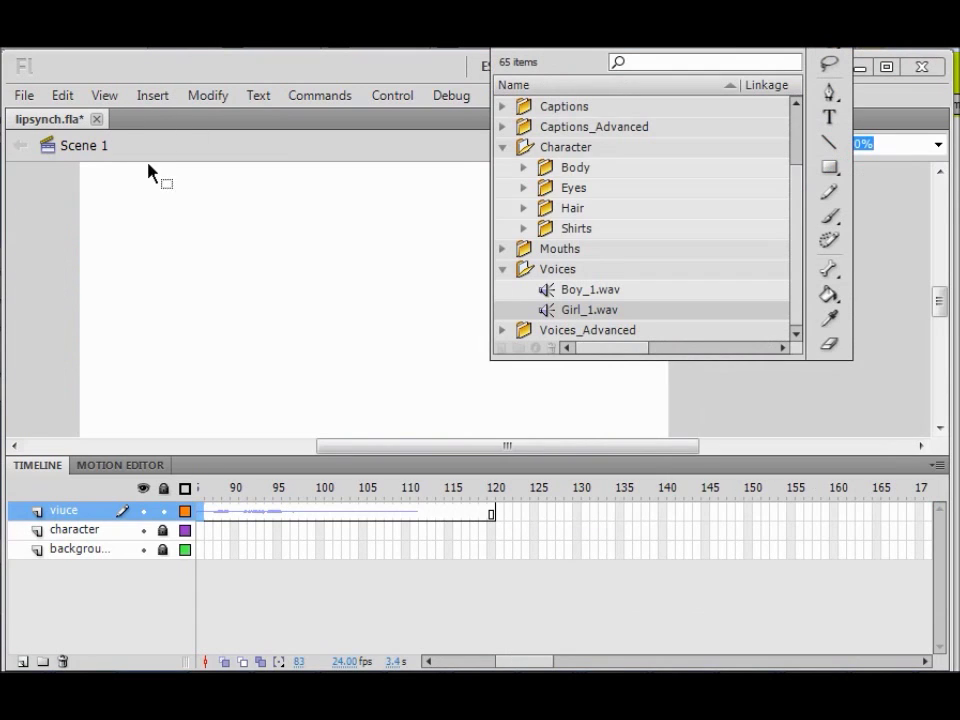
click(491, 516)
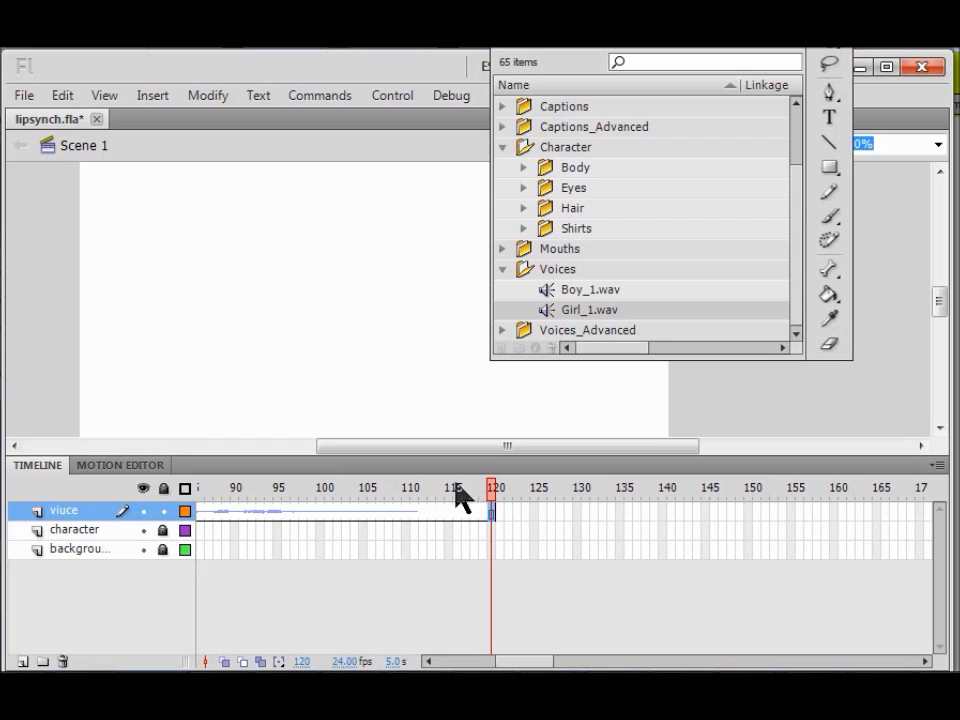
click(156, 96)
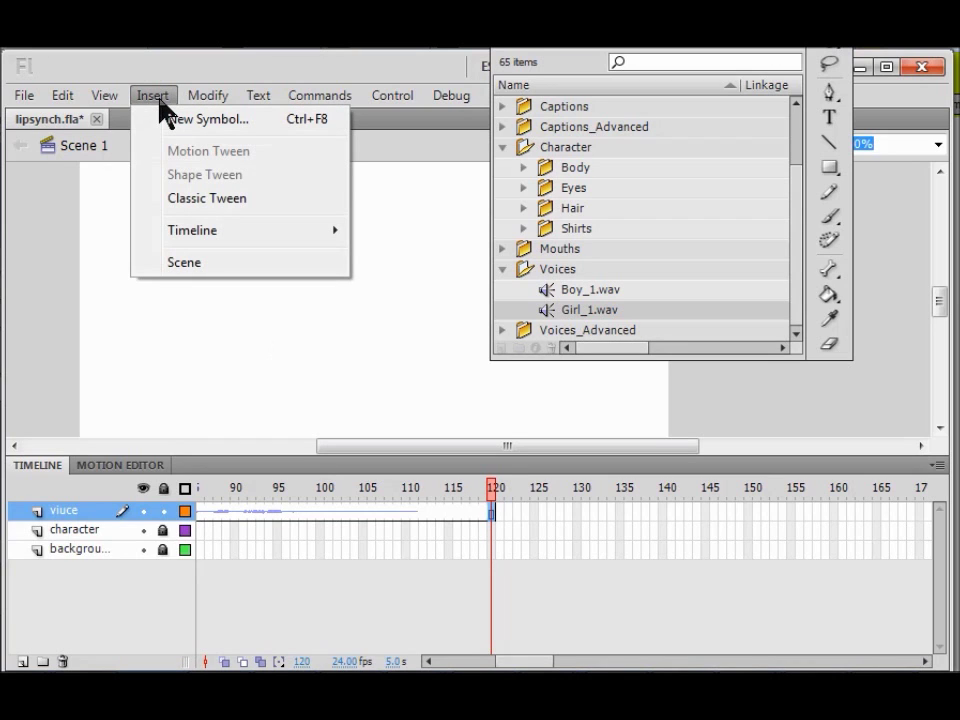
mouse_move(186, 236)
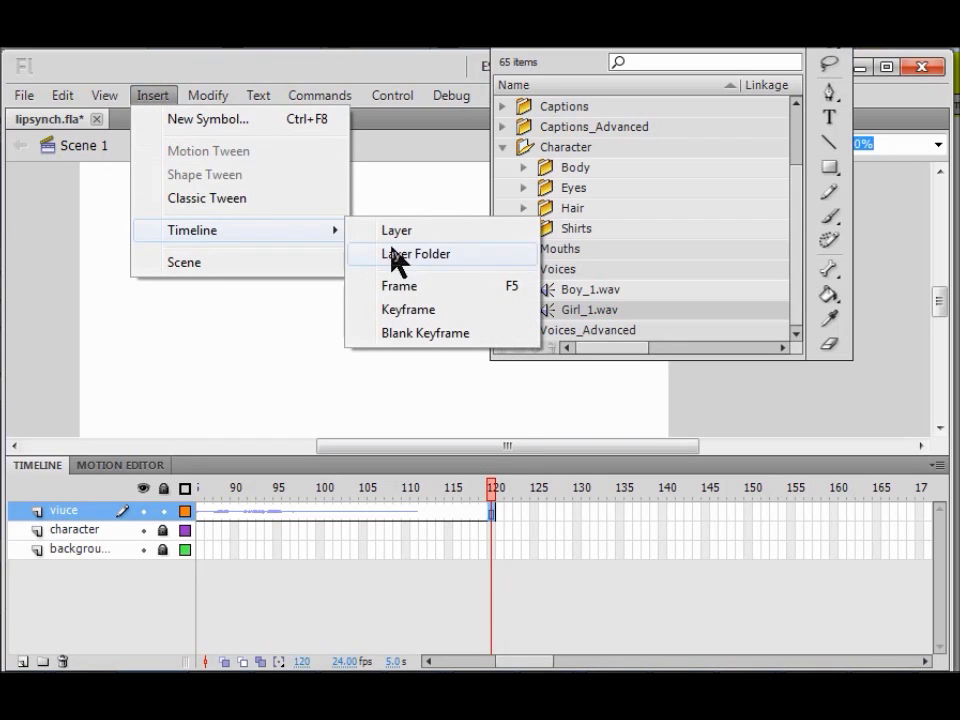
click(414, 286)
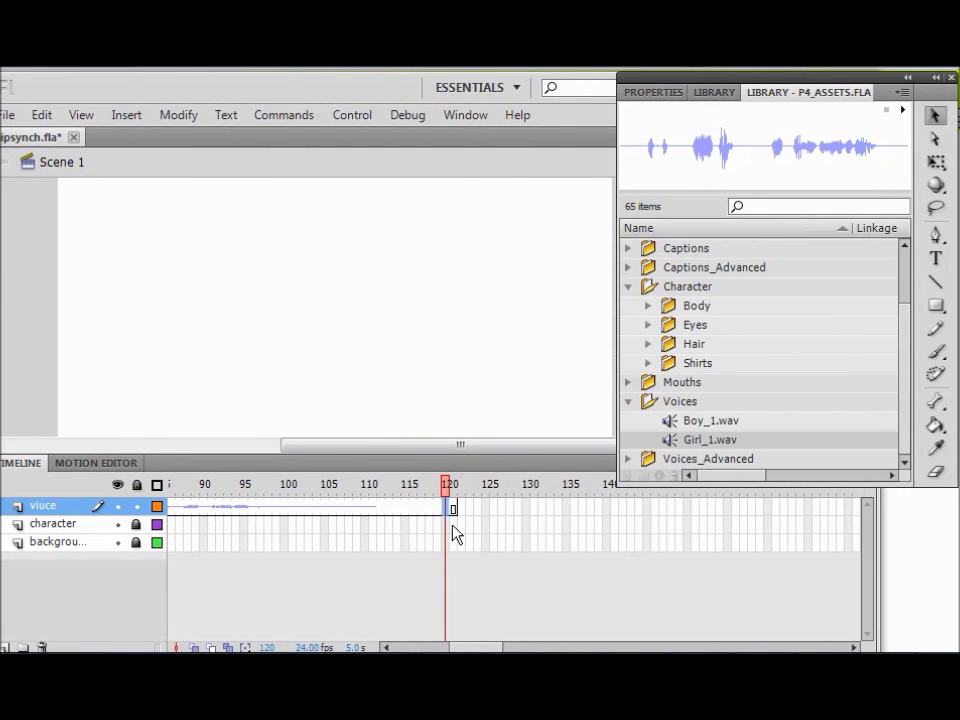
Extend the character and background layers to frame 121 by inserting frames
click(453, 525)
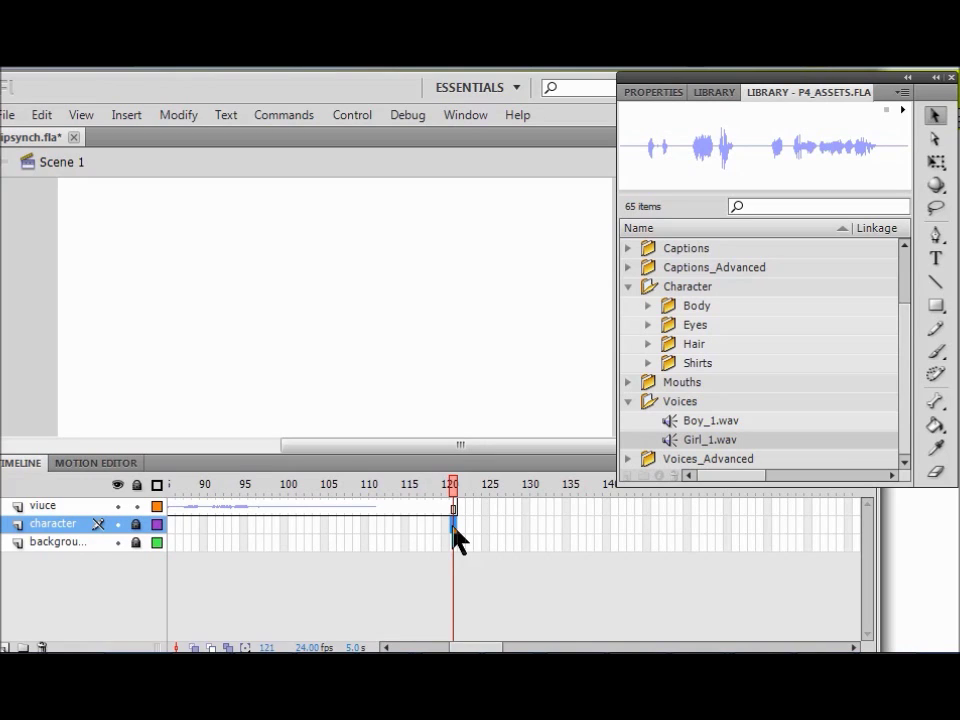
key(F5)
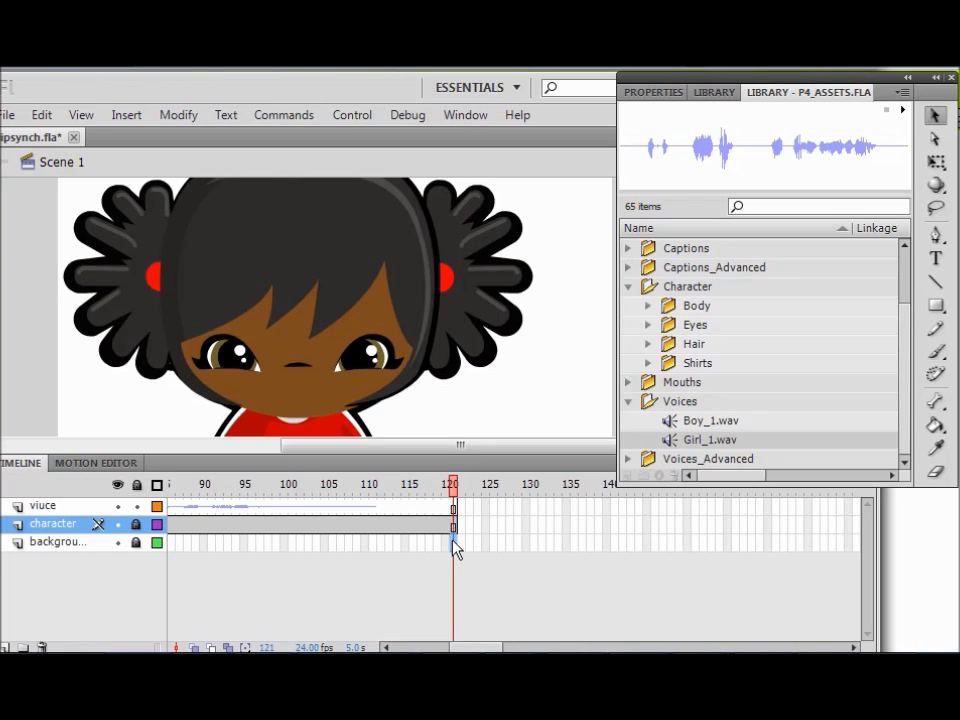
click(454, 543)
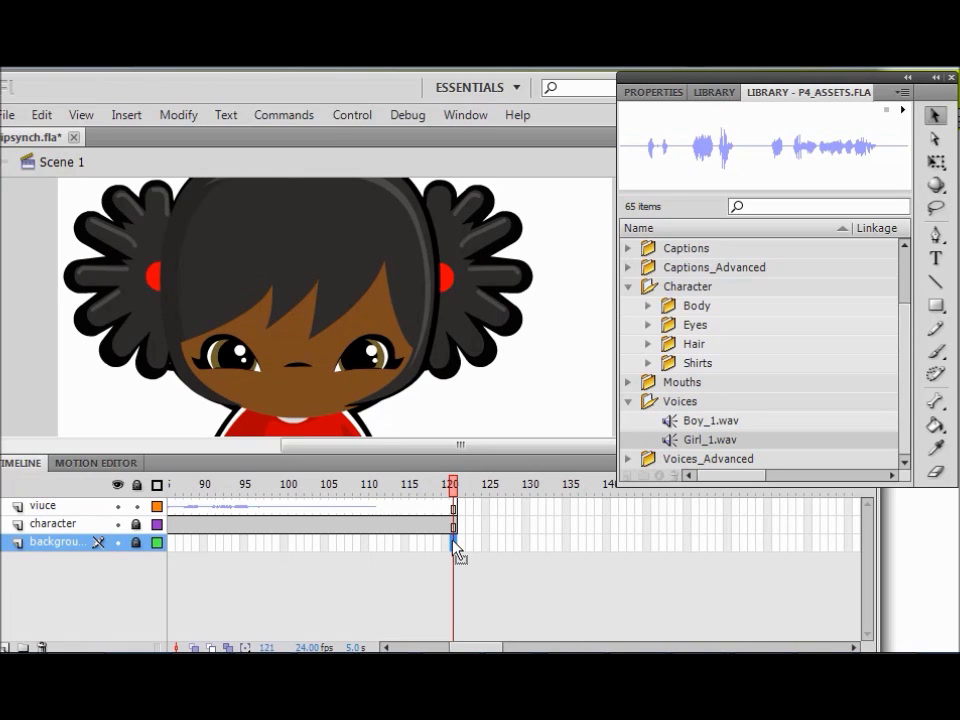
key(F5)
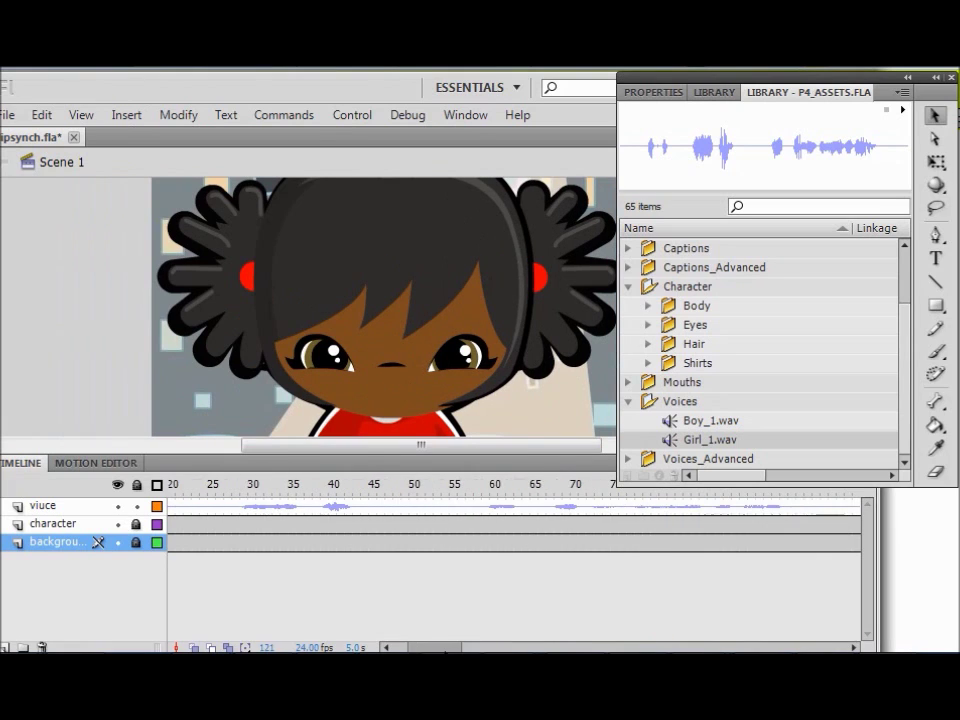
Add a layer named caption above the viuce layer
scroll(246, 514, left, 4)
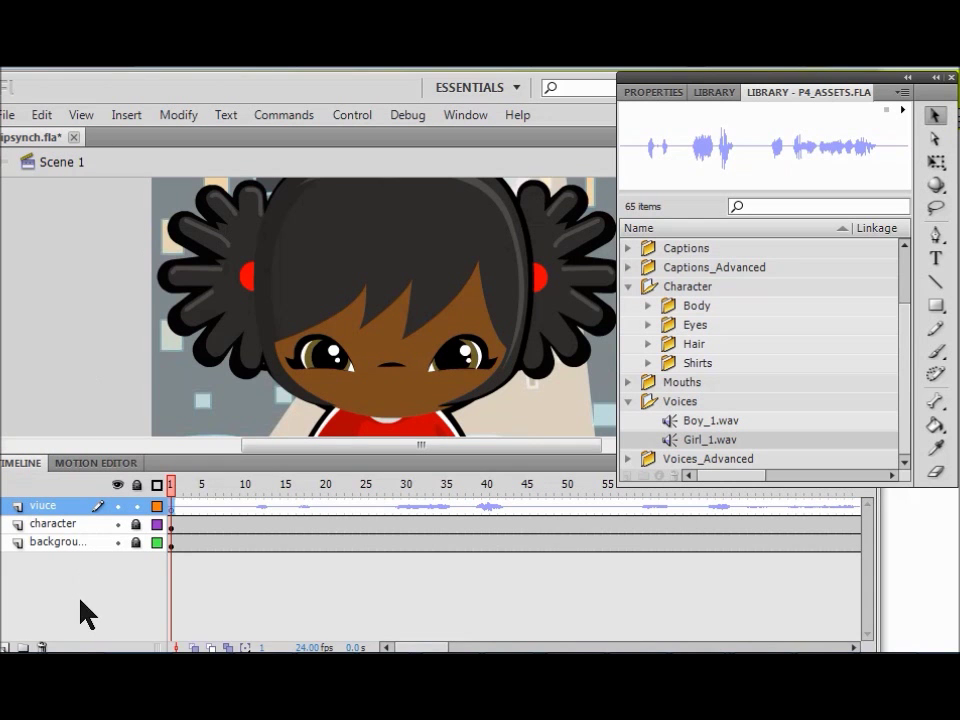
click(12, 646)
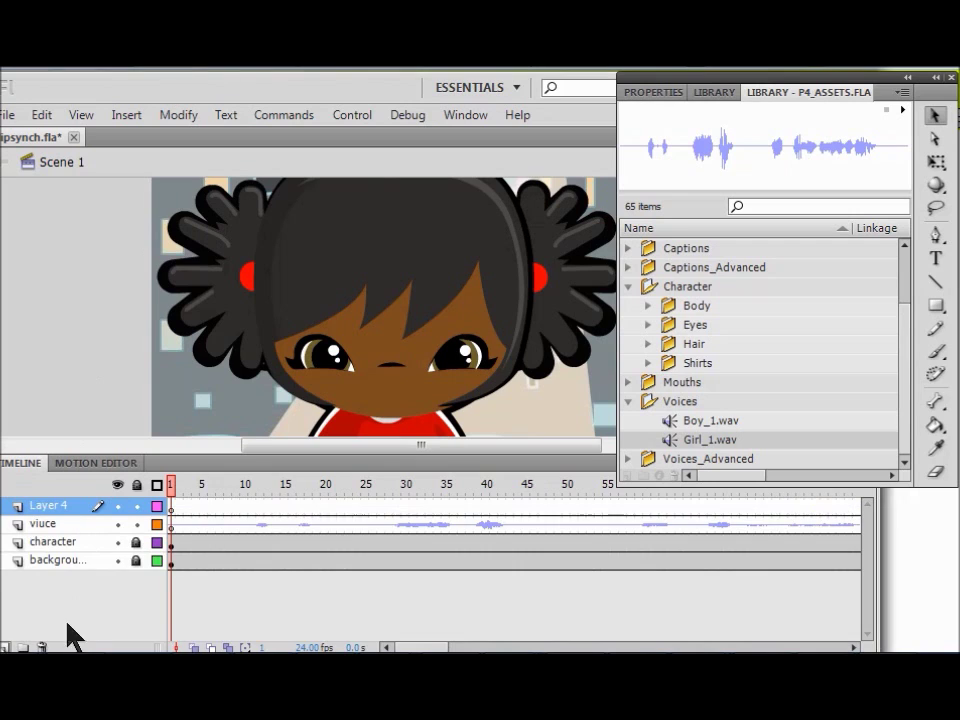
double_click(48, 506)
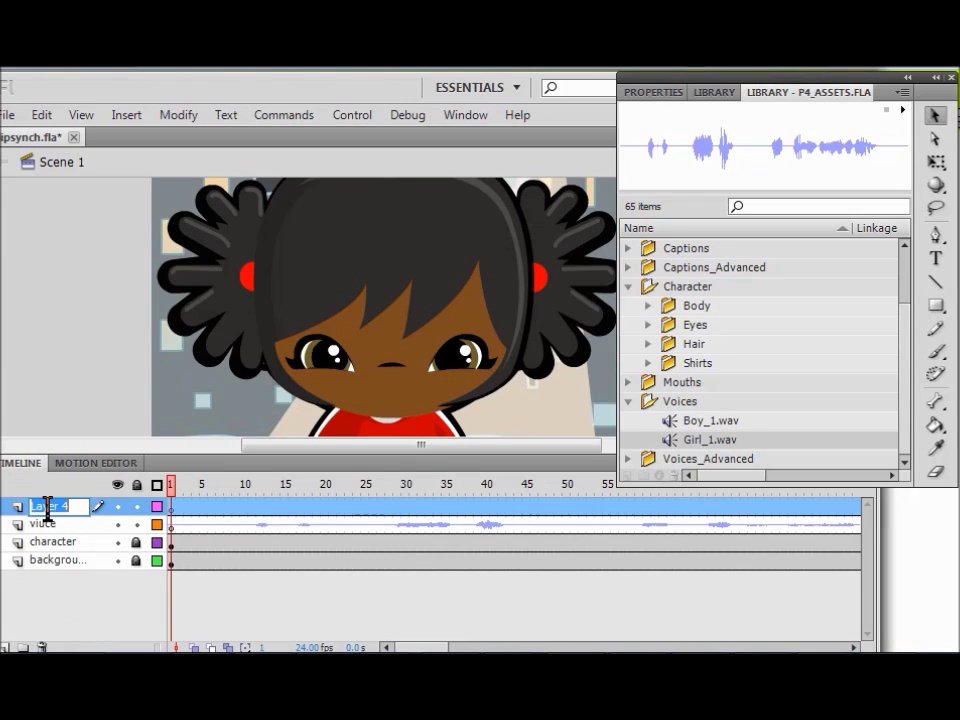
text(caption)
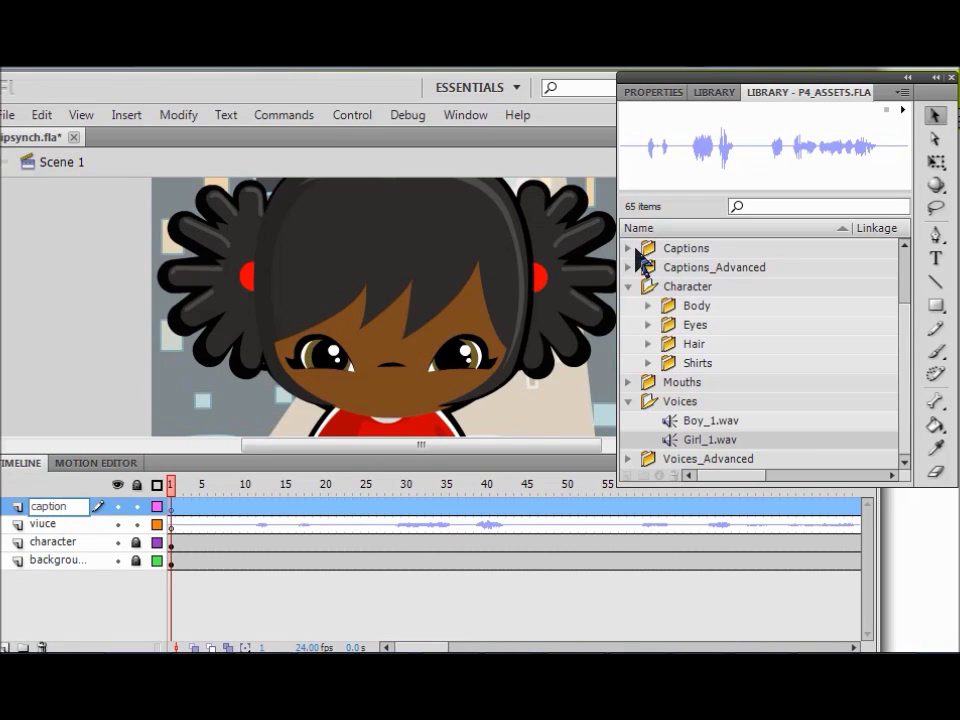
key(Return)
Place Caption_Girl_1 from the Captions folder on the caption layer and position it above the character's head along the stage's upper edge
click(629, 249)
click(629, 249)
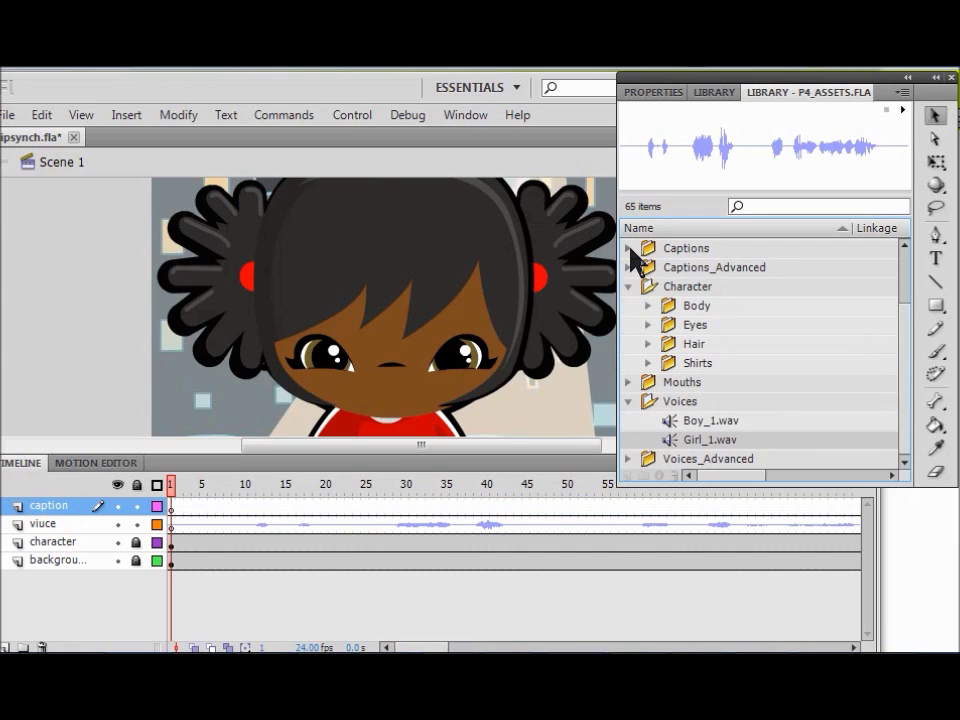
click(629, 249)
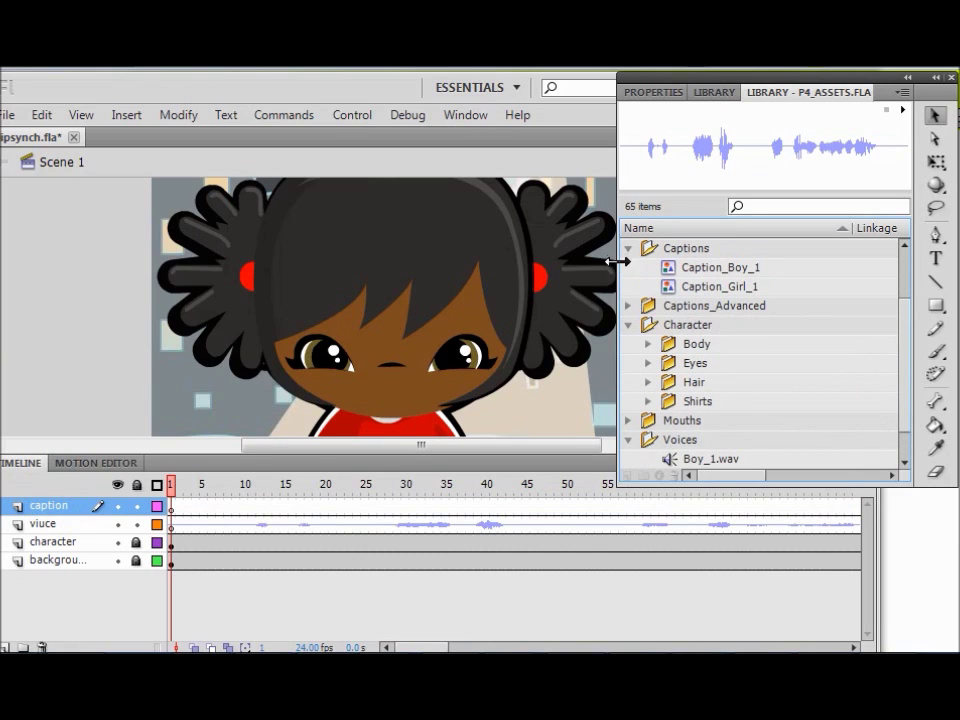
click(702, 284)
drag(703, 283, 460, 238)
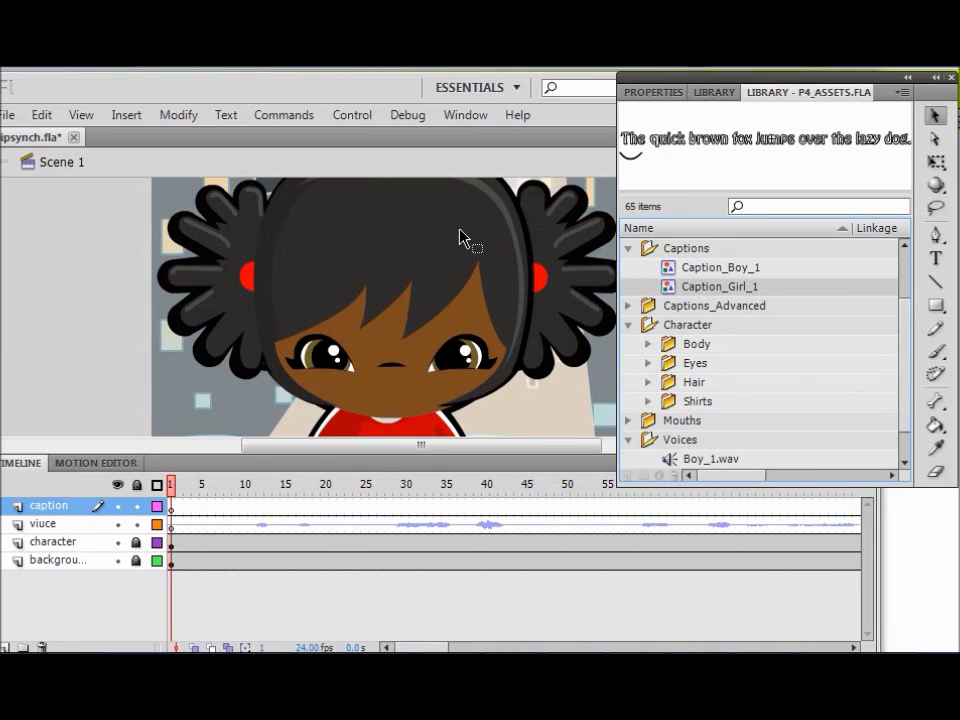
drag(517, 306, 445, 213)
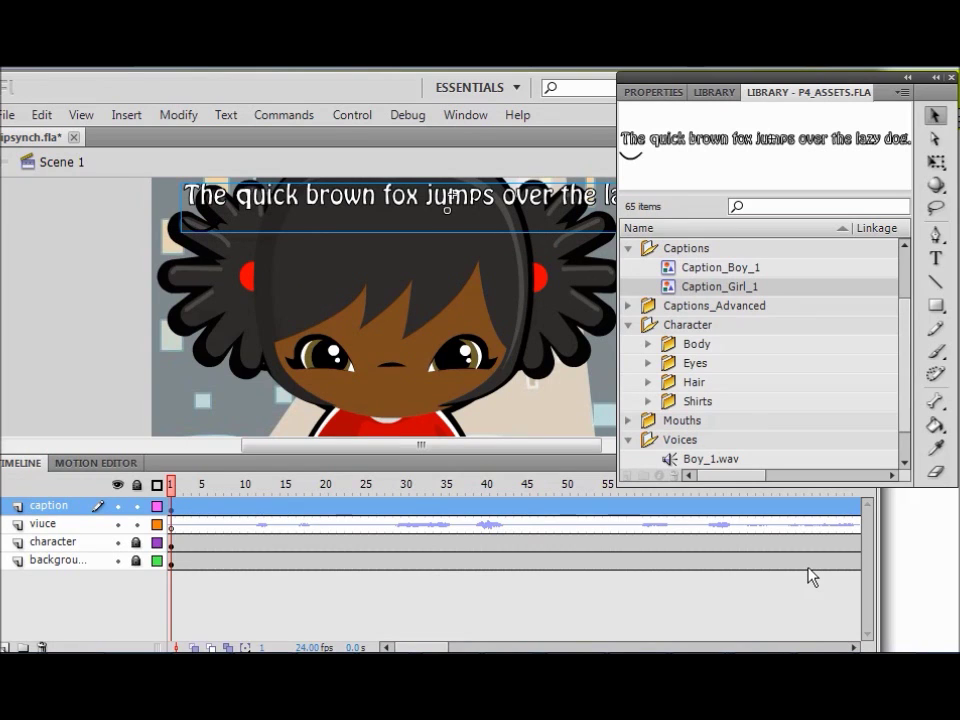
key(ctrl+1)
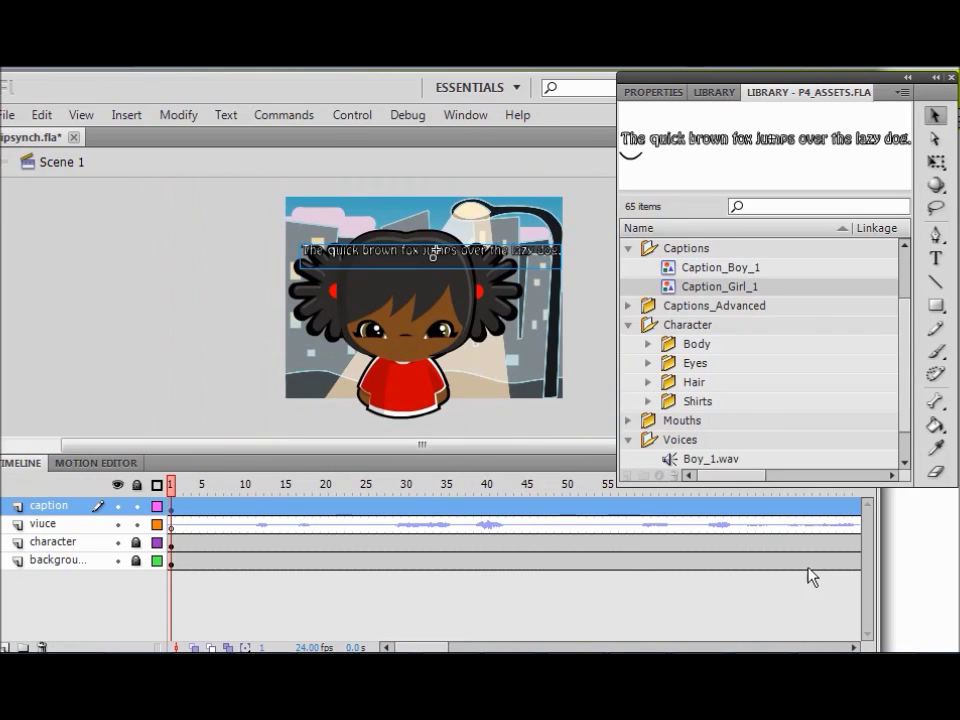
drag(354, 257, 351, 217)
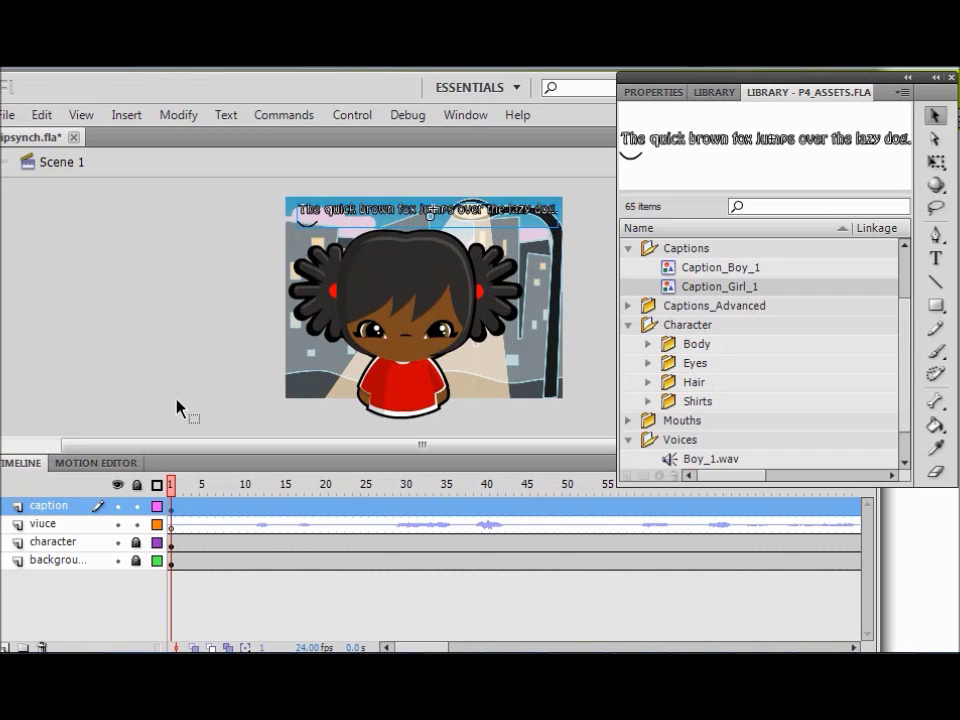
Lock the viuce layer, test the movie with its caption and voice, and close the preview
click(136, 524)
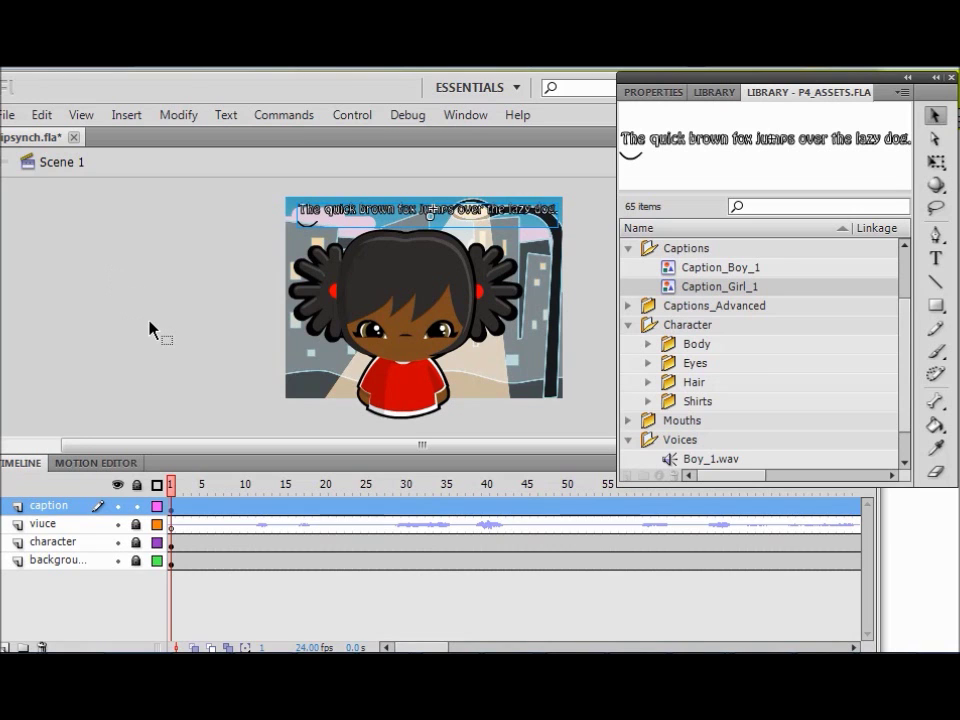
key(ctrl+Return)
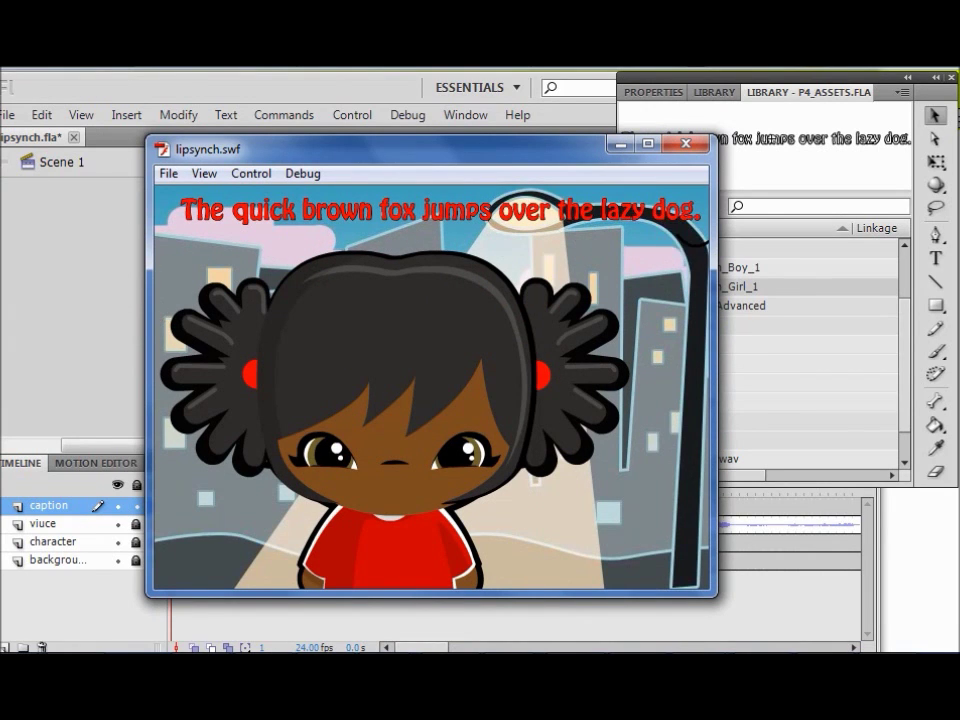
key(ctrl+w)
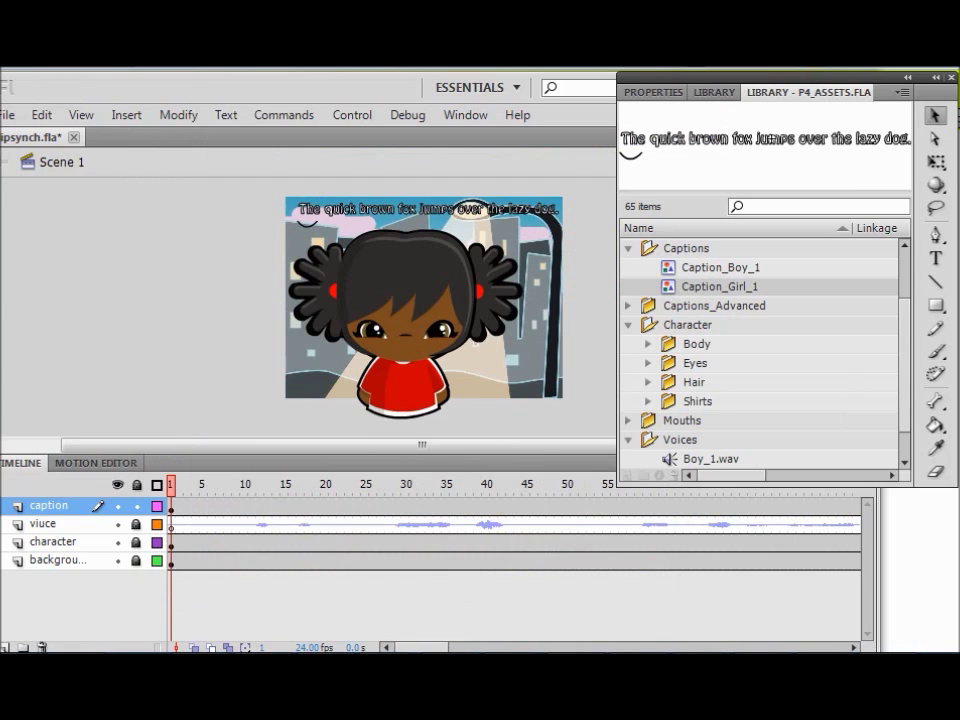